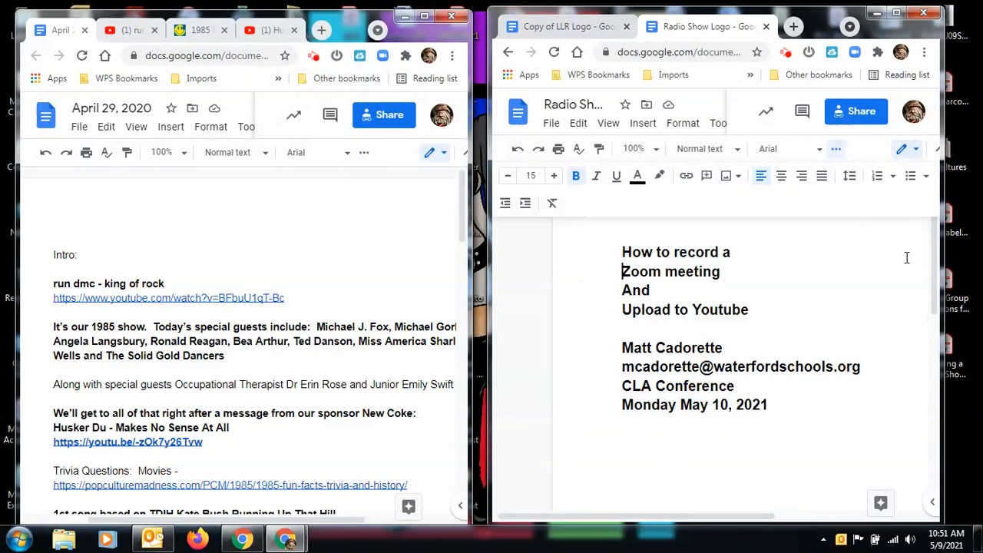
- Collapse the extra formatting tools in the Radio Show Logo document and move its window slightly farther from the April 29, 2020 window
{"action": "left_click", "coordinate": [858, 257]}
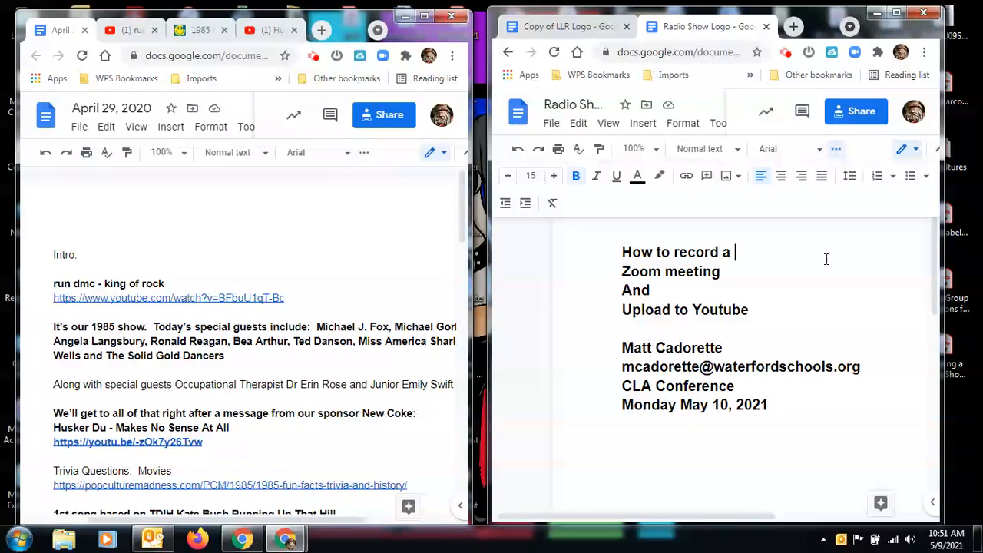
{"action": "left_click", "coordinate": [835, 149]}
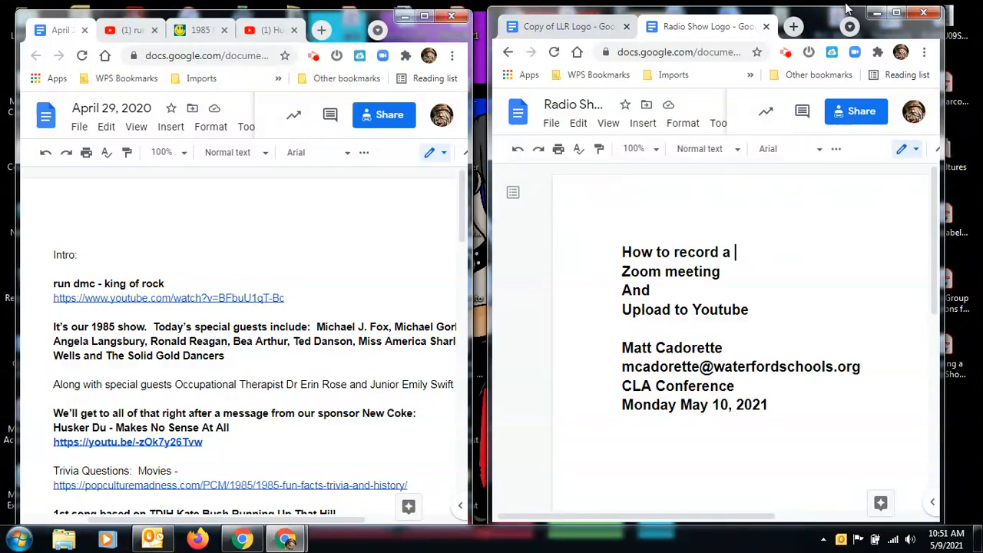
{"action": "left_click_drag", "start_coordinate": [845, 9], "coordinate": [873, 9]}
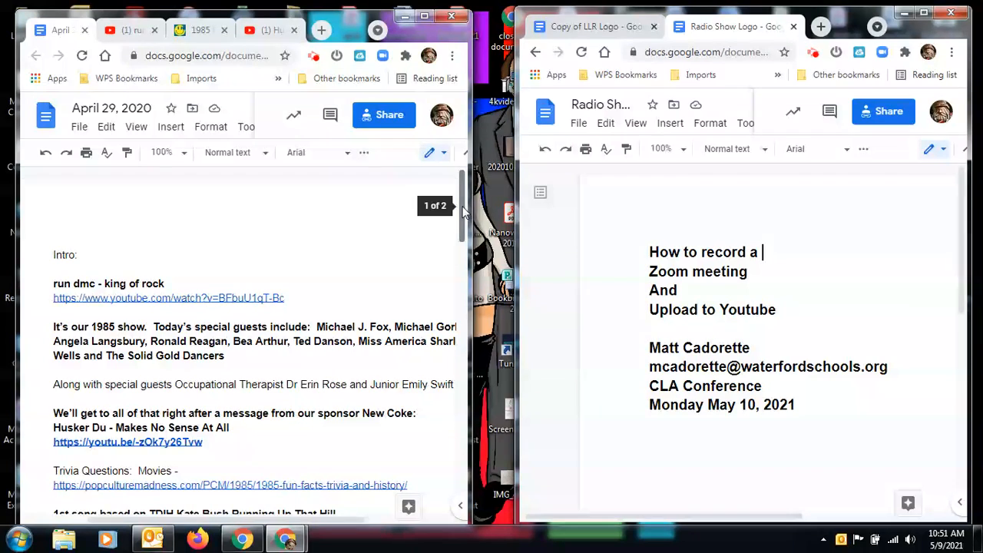
{"action": "mouse_move", "coordinate": [463, 209]}
{"action": "left_mouse_down"}
{"action": "mouse_move", "coordinate": [467, 309]}
{"action": "mouse_move", "coordinate": [457, 205]}
{"action": "left_mouse_up"}
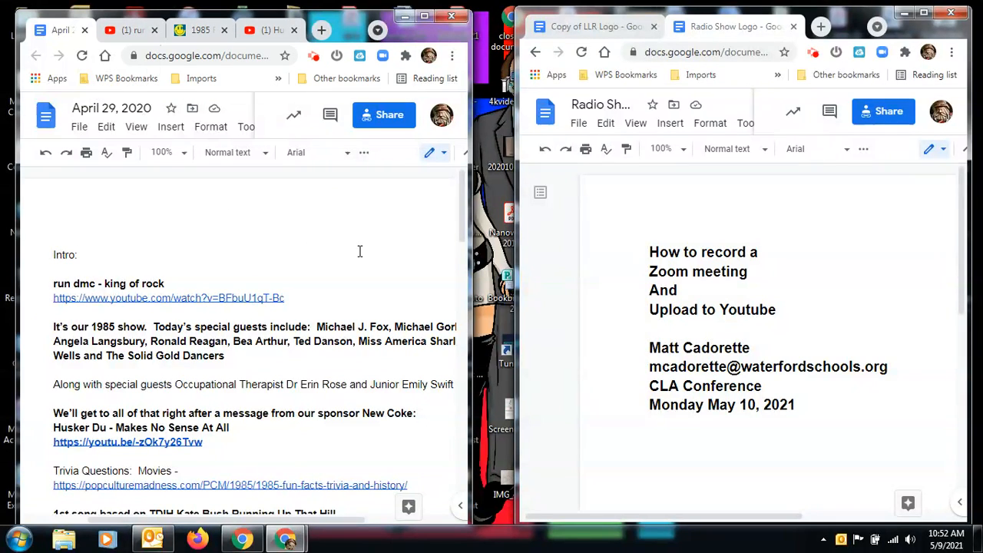
- Start a Zoom meeting with video off from the browser's Zoom extension and allow it to open in the Zoom launcher
{"action": "left_click", "coordinate": [383, 57]}
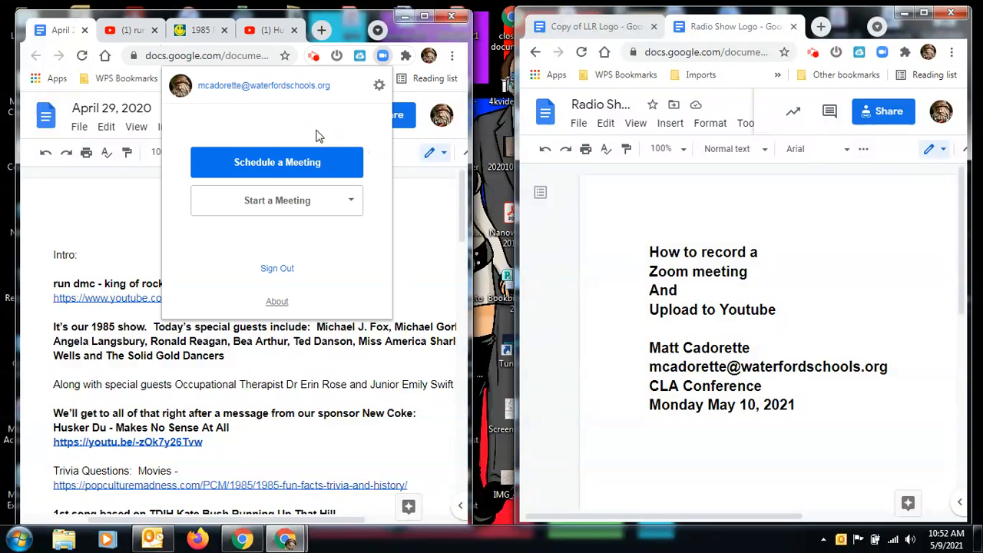
{"action": "left_click", "coordinate": [300, 202]}
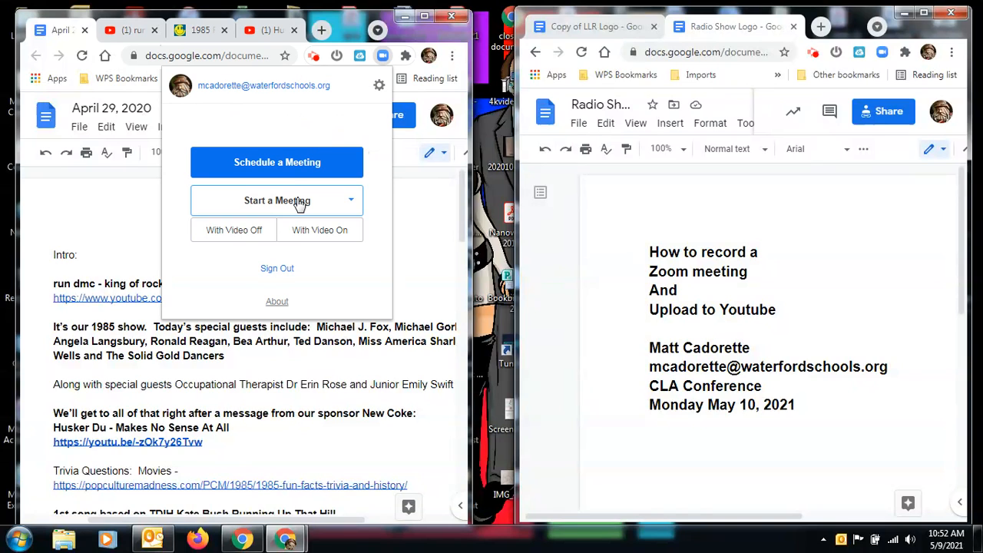
{"action": "left_click", "coordinate": [250, 230]}
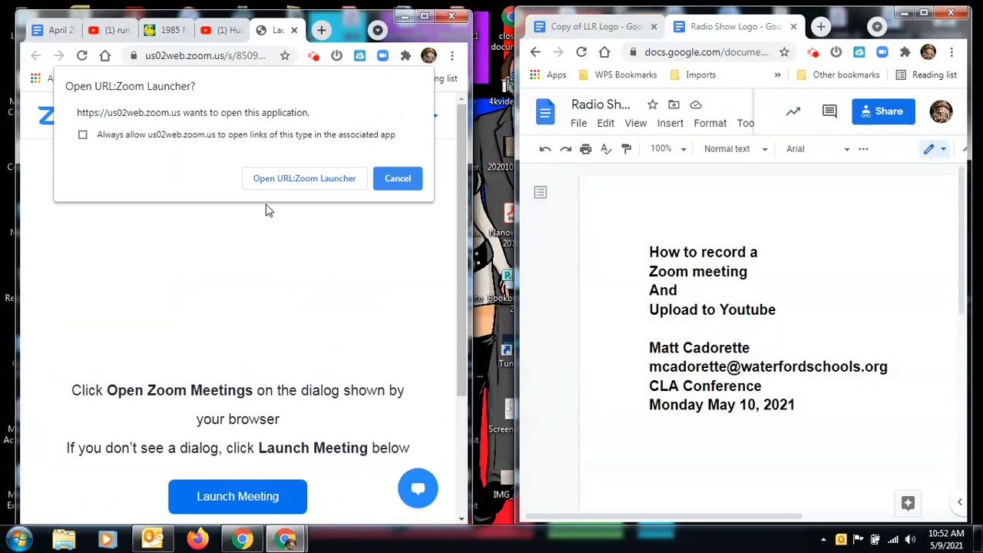
{"action": "left_click", "coordinate": [282, 180]}
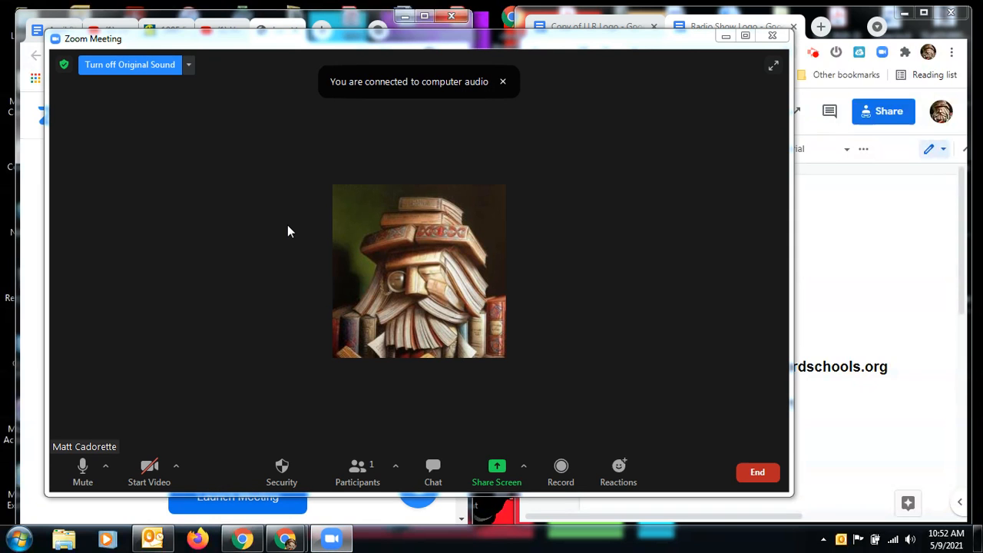
- Share a portion of the screen with sound and place the sharing frame around the title text in the Radio Show Logo document
{"action": "left_click", "coordinate": [498, 470]}
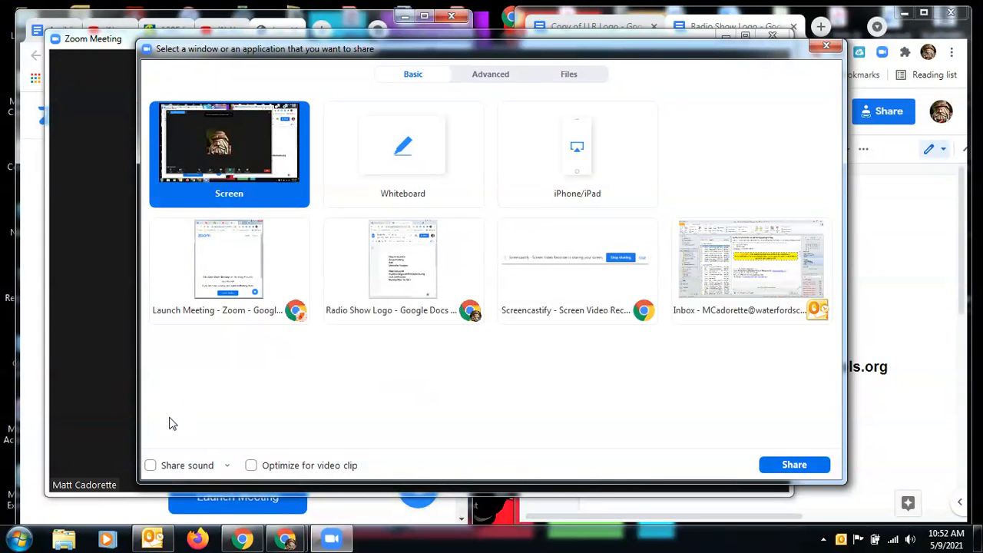
{"action": "left_click", "coordinate": [152, 466]}
{"action": "left_click", "coordinate": [495, 78]}
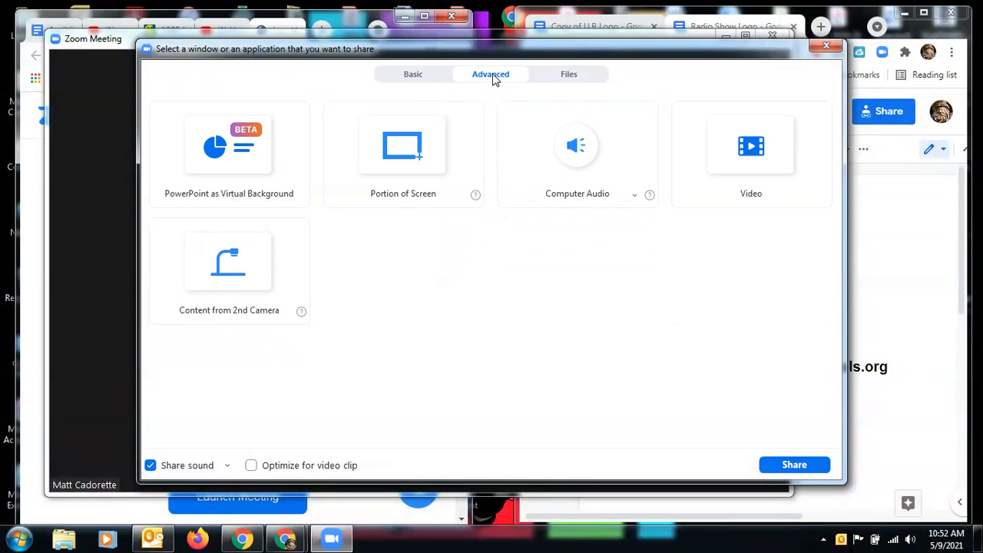
{"action": "left_click", "coordinate": [406, 149]}
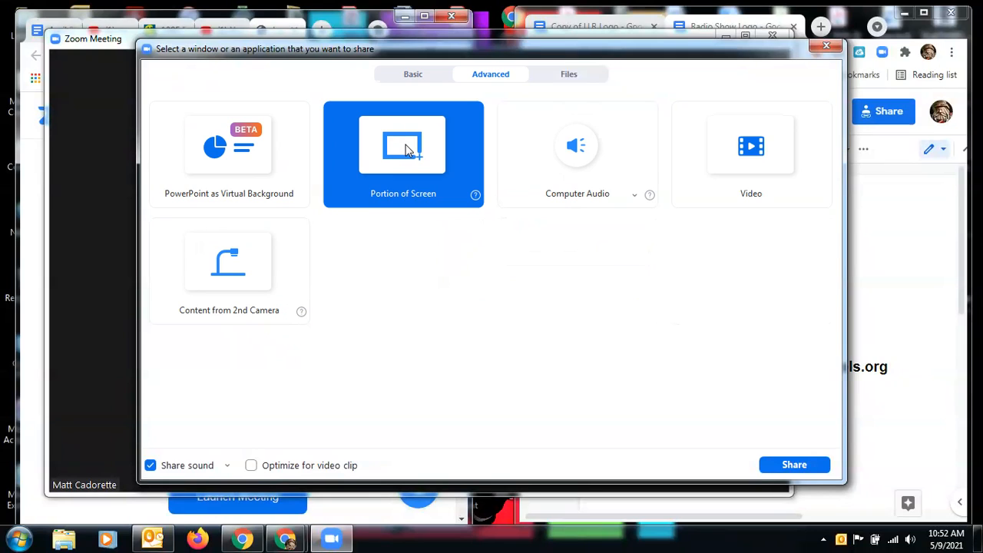
{"action": "left_click", "coordinate": [793, 466]}
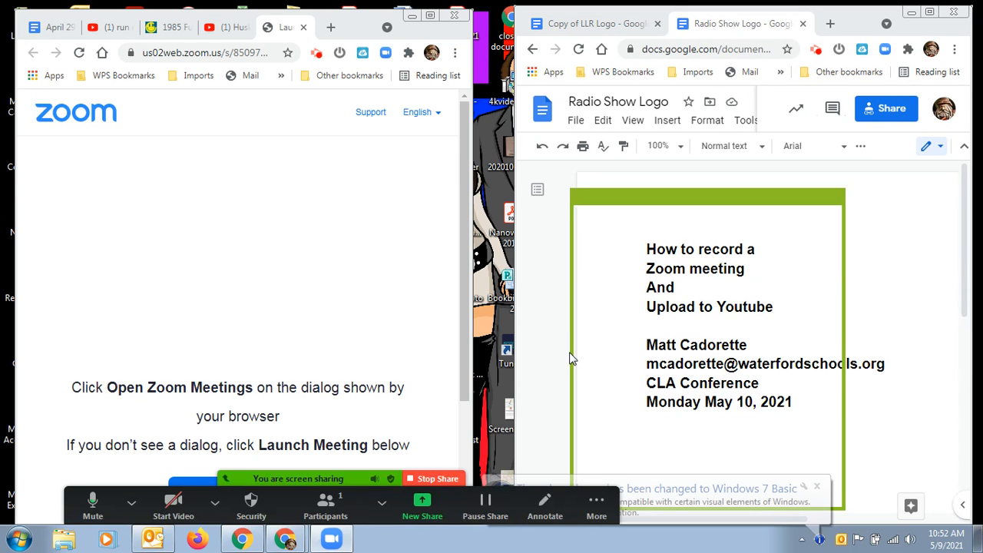
{"action": "left_click_drag", "start_coordinate": [709, 202], "coordinate": [761, 193]}
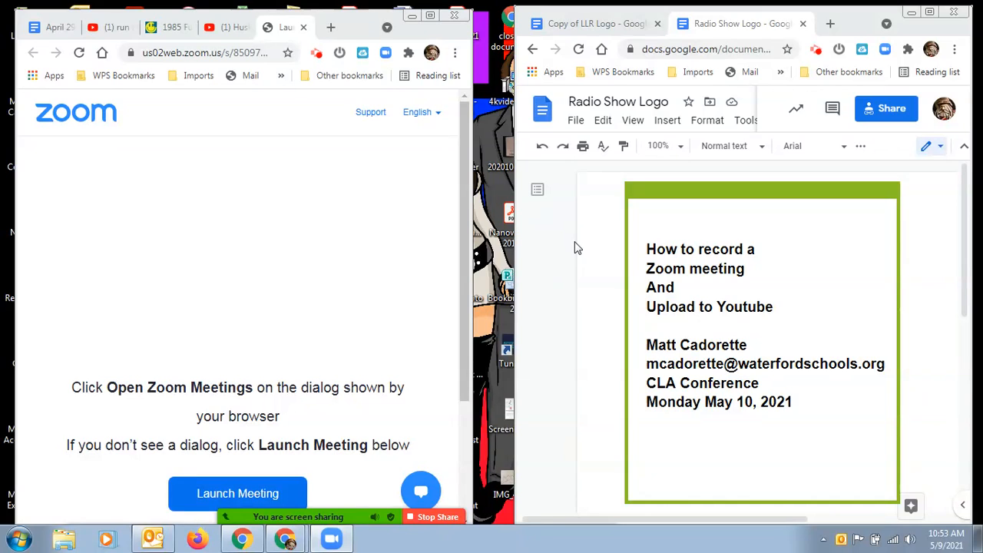
- Close the Zoom launch page, return to the April 29, 2020 document and start recording the meeting
{"action": "left_click", "coordinate": [303, 28]}
{"action": "left_click", "coordinate": [65, 29]}
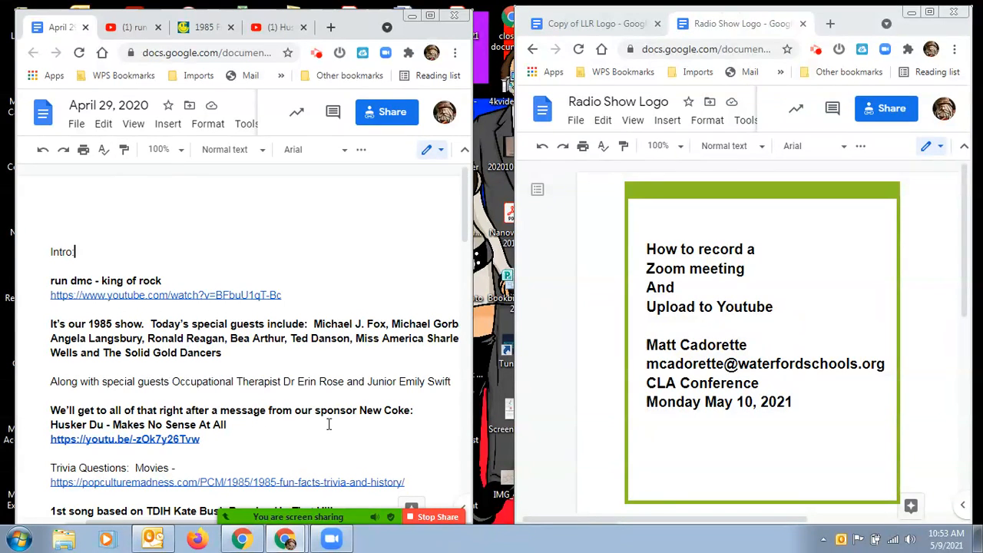
{"action": "mouse_move", "coordinate": [339, 510]}
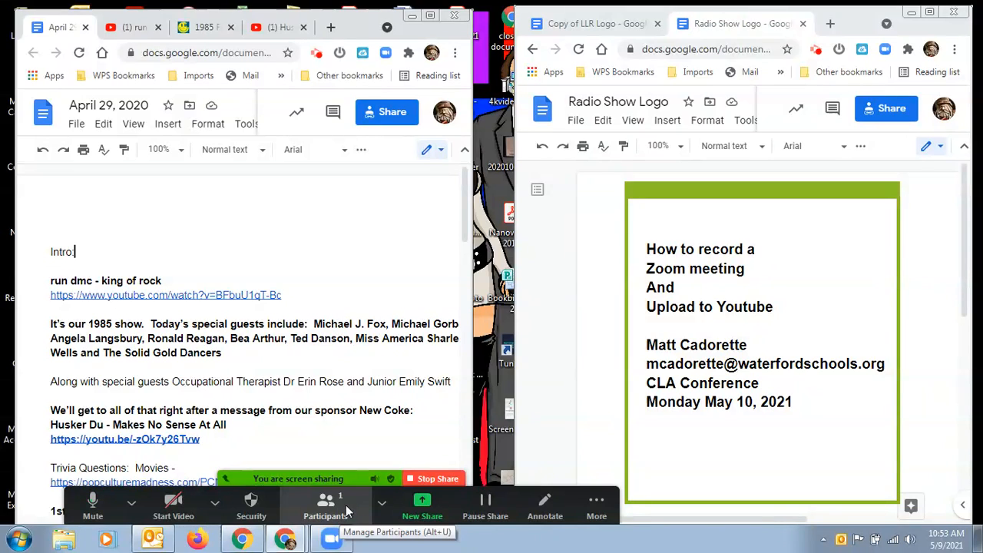
{"action": "left_click", "coordinate": [587, 502]}
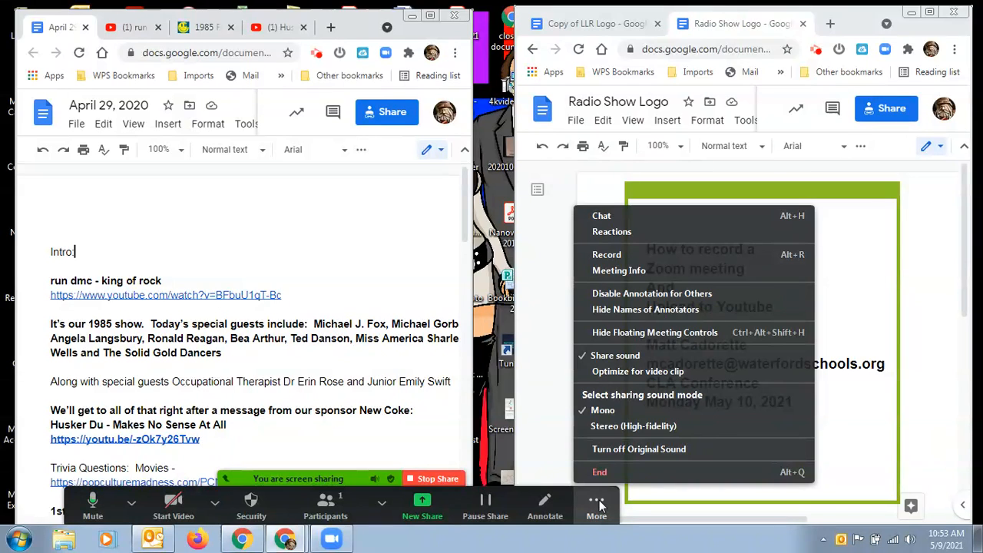
{"action": "left_click", "coordinate": [607, 254]}
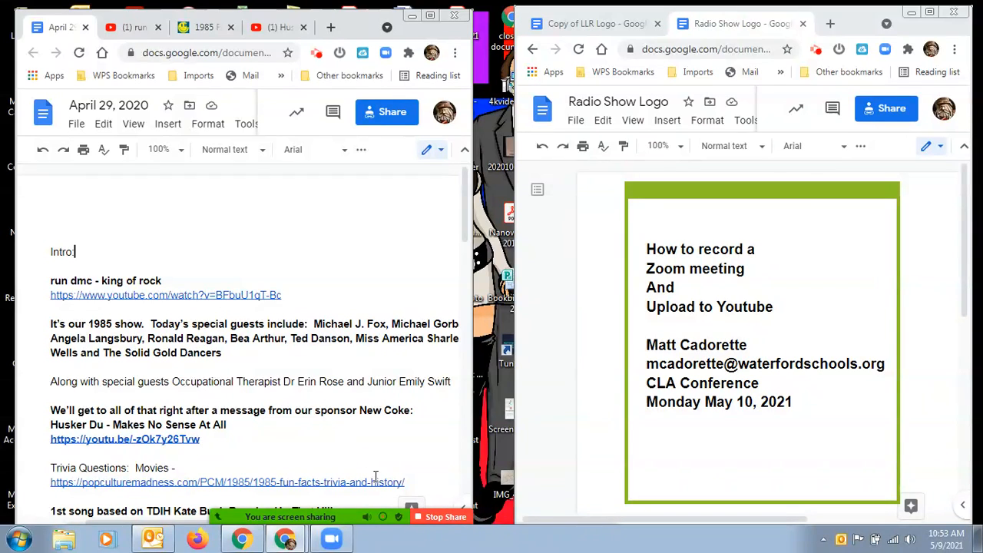
{"action": "mouse_move", "coordinate": [381, 507]}
{"action": "left_click", "coordinate": [375, 256]}
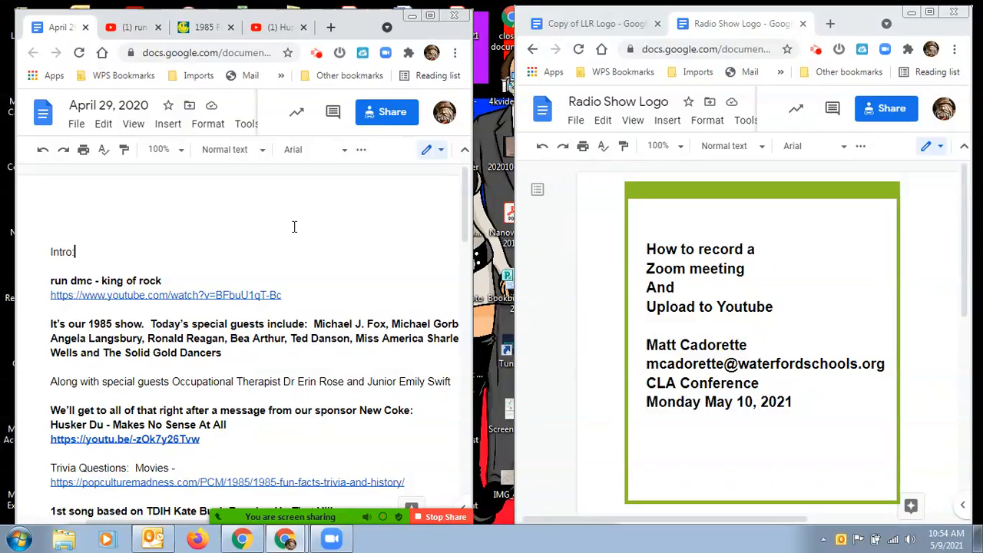
- View the run dmc video, 1985 trivia and Husker Du video pages, then return to the April 29, 2020 document
{"action": "left_click", "coordinate": [137, 27]}
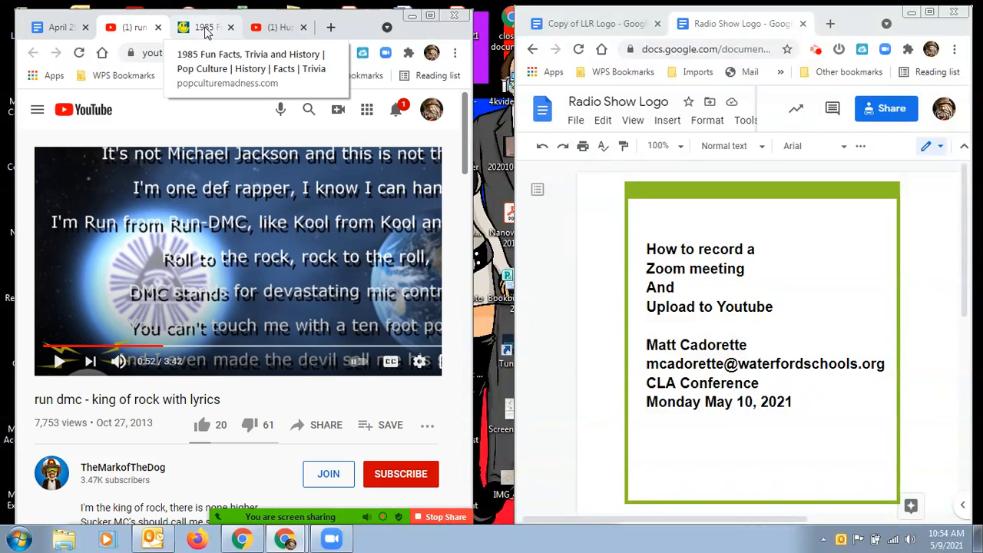
{"action": "left_click", "coordinate": [206, 27]}
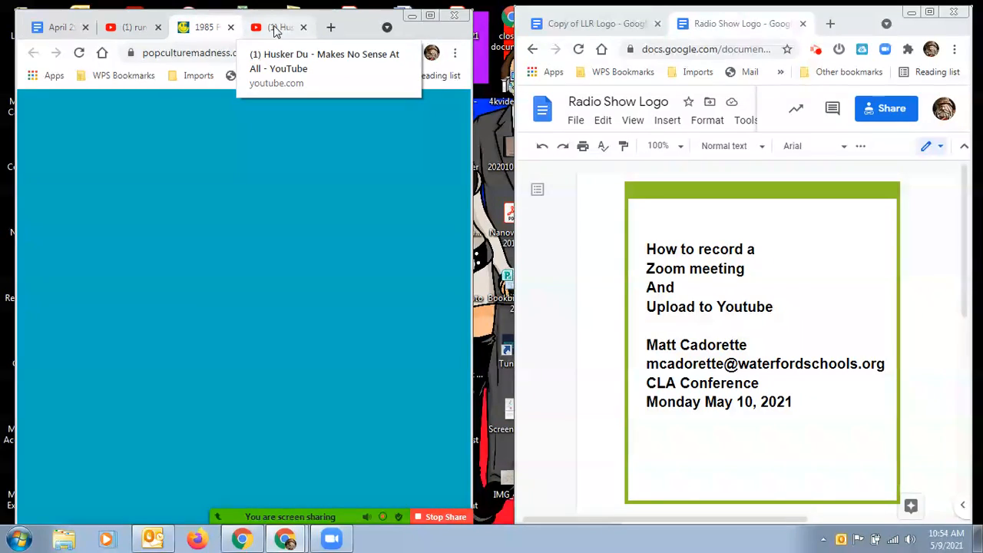
{"action": "left_click", "coordinate": [274, 28]}
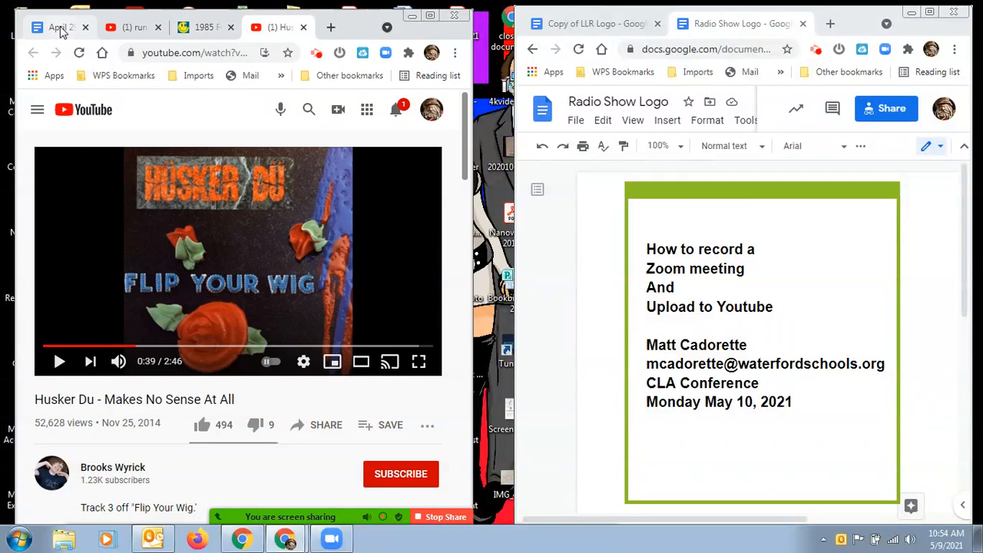
{"action": "left_click", "coordinate": [62, 30]}
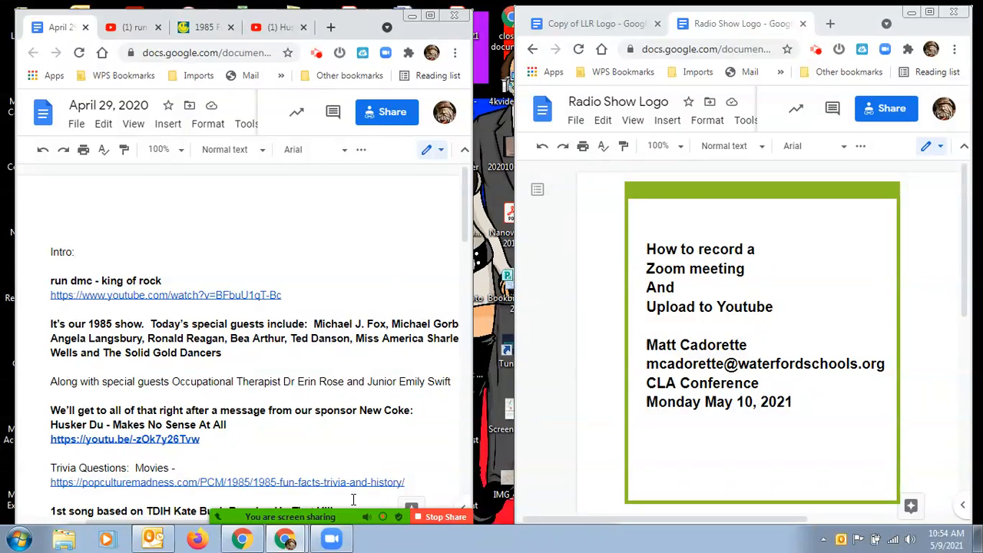
- Stop the Zoom recording while the screen share is still running
{"action": "mouse_move", "coordinate": [353, 513]}
{"action": "left_click", "coordinate": [380, 501]}
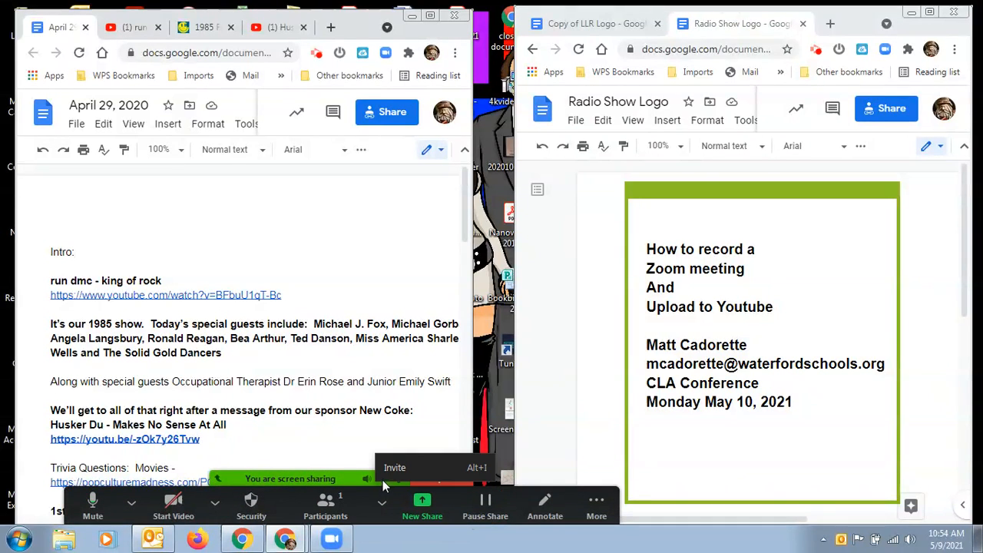
{"action": "left_click", "coordinate": [597, 507]}
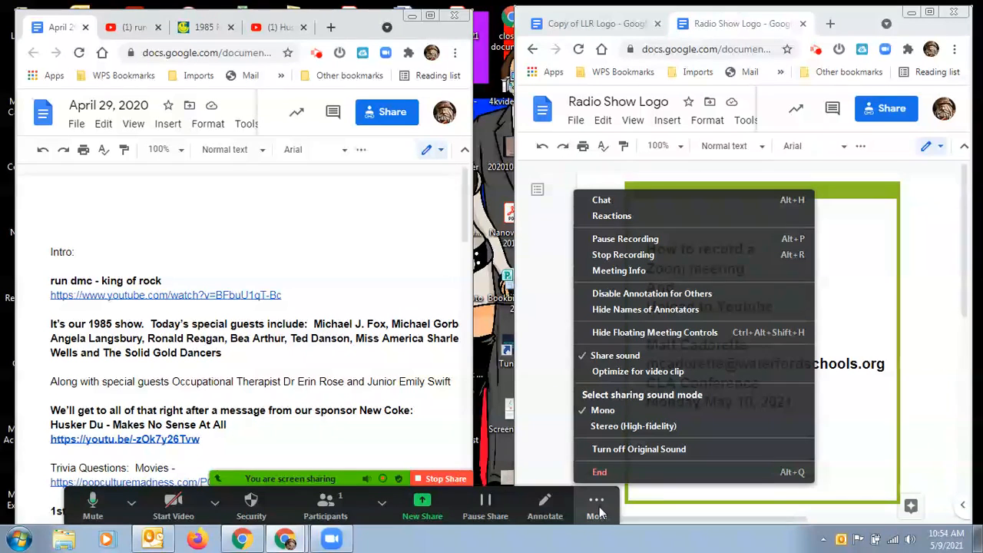
{"action": "left_click", "coordinate": [619, 256]}
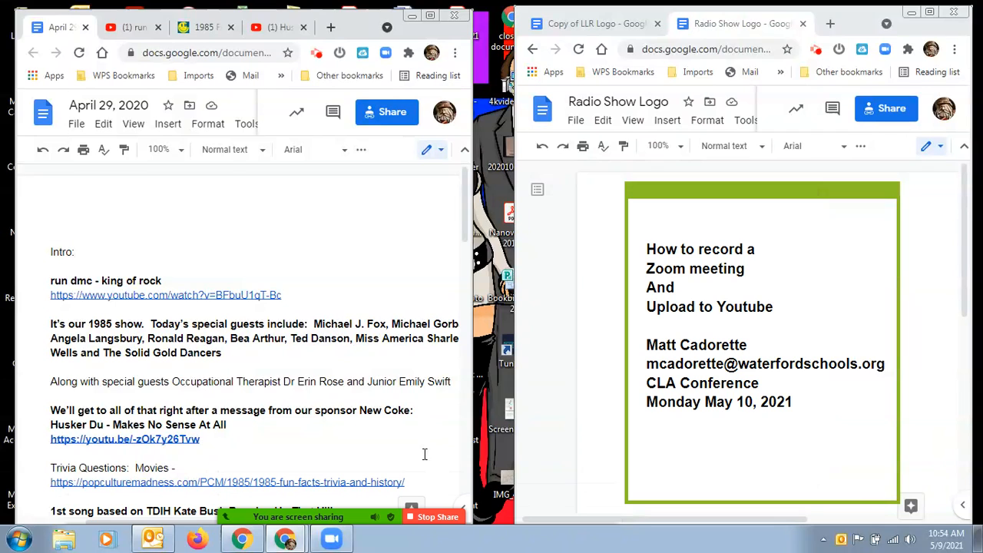
- Stop the screen share and end the Zoom meeting for all participants
{"action": "left_click", "coordinate": [434, 516]}
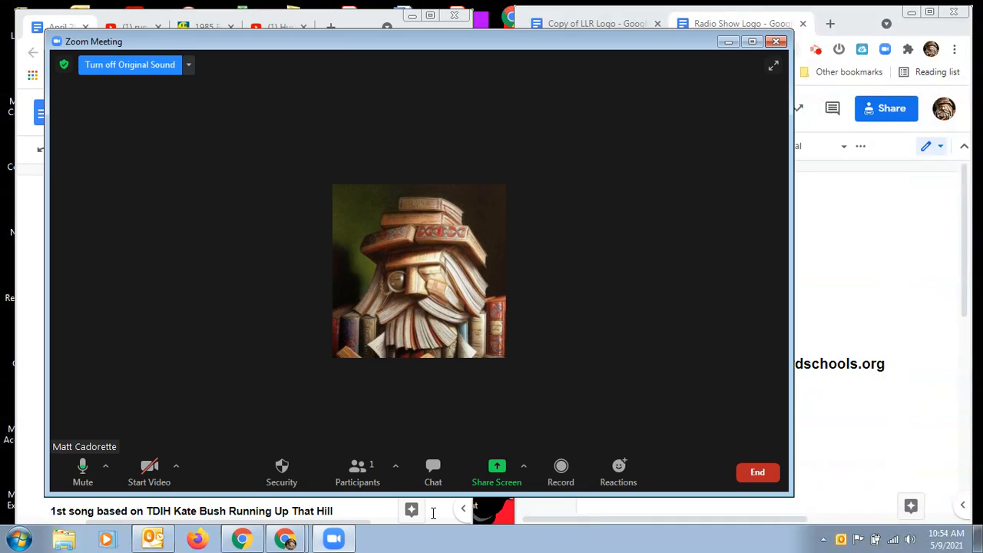
{"action": "left_click", "coordinate": [758, 473]}
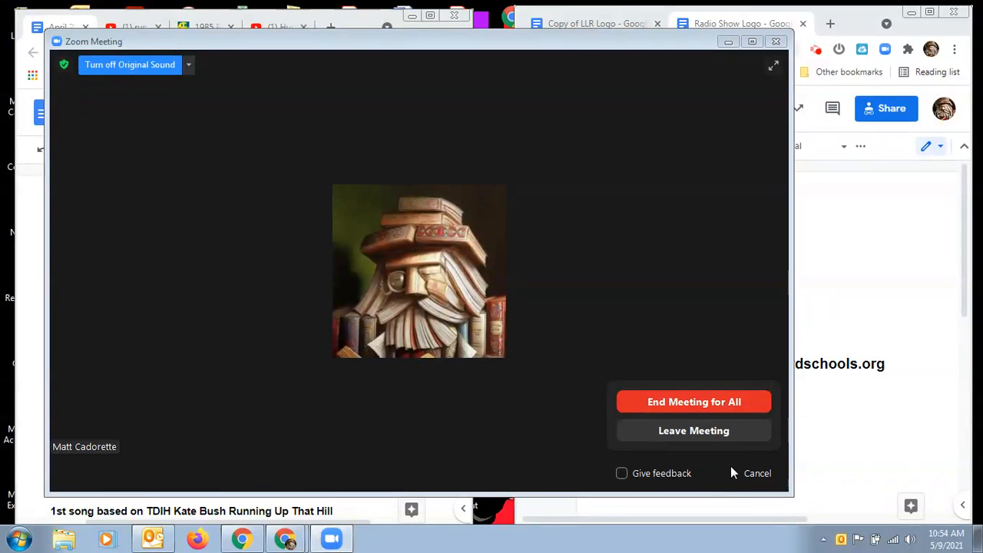
{"action": "left_click", "coordinate": [695, 403]}
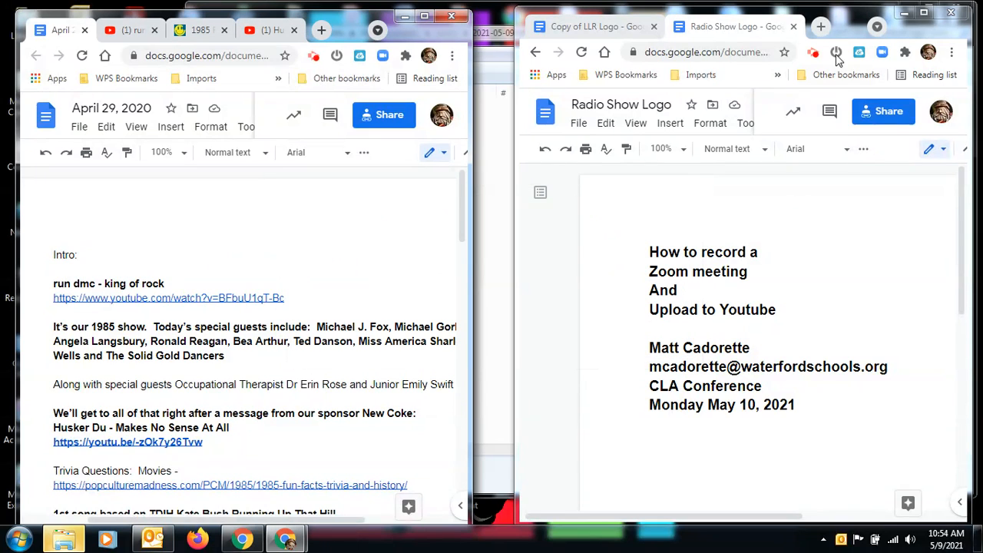
- Minimize both browser windows and examine the saved Zoom recording files and their location in the folder tree
{"action": "left_click", "coordinate": [904, 16]}
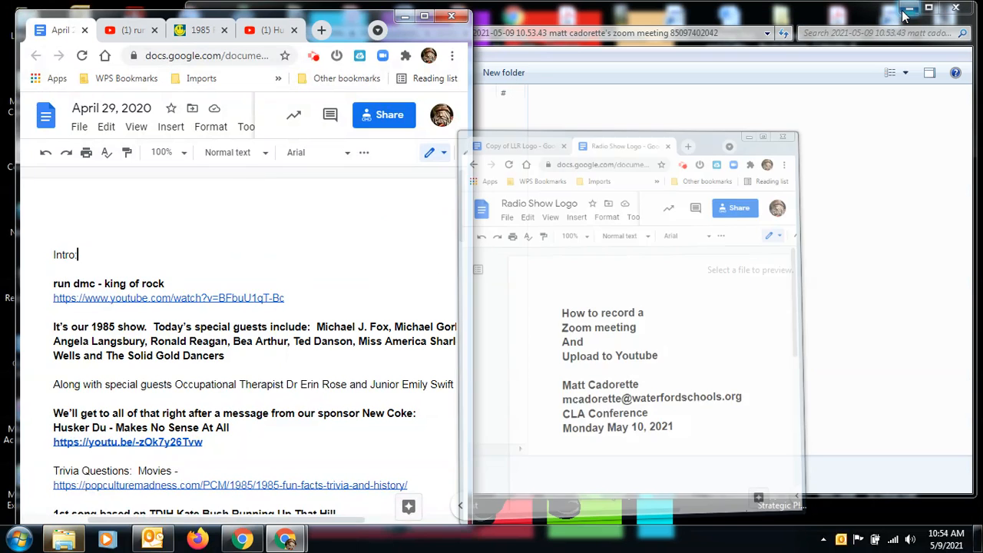
{"action": "left_click", "coordinate": [402, 17]}
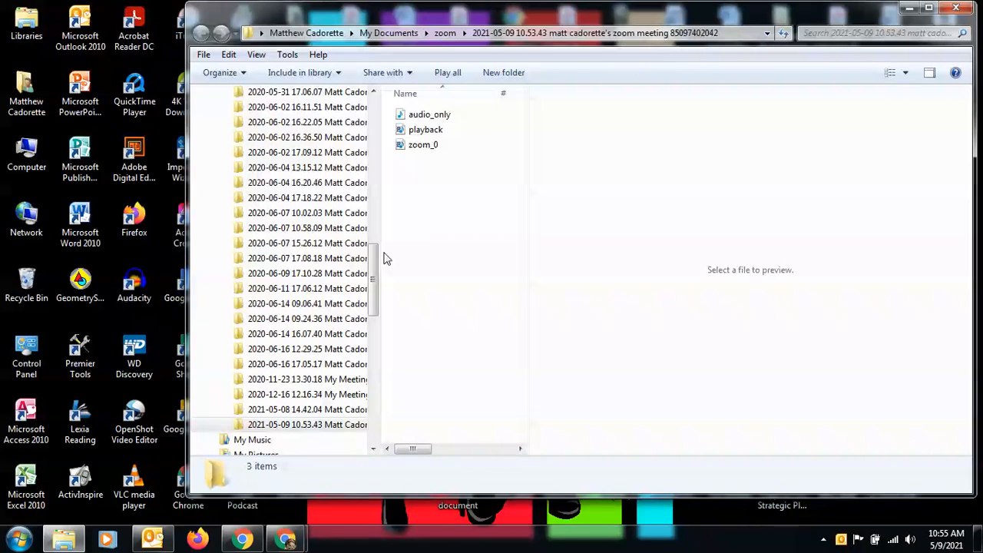
{"action": "left_click_drag", "start_coordinate": [375, 254], "coordinate": [376, 272]}
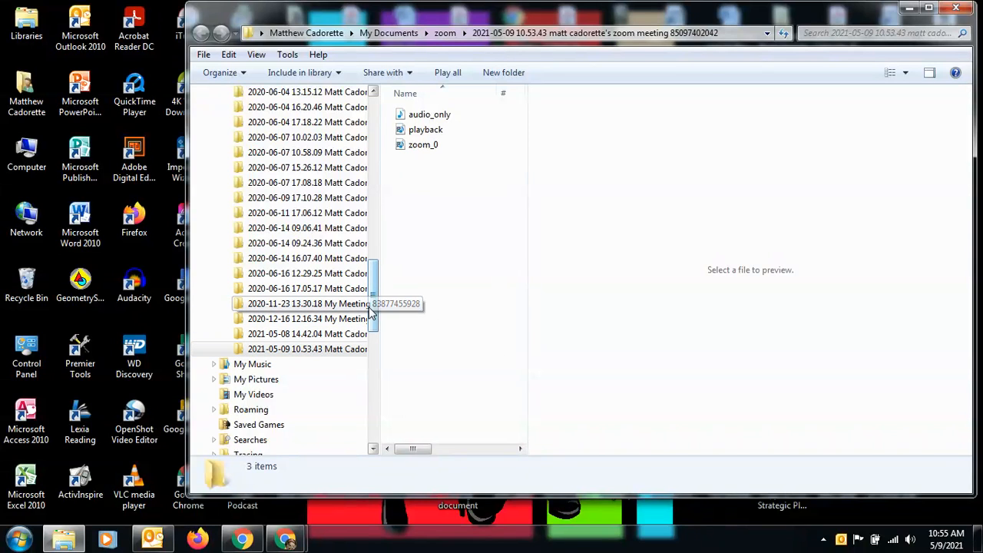
{"action": "scroll", "coordinate": [374, 287], "scroll_direction": "up", "scroll_amount": 3}
{"action": "left_click_drag", "start_coordinate": [374, 287], "coordinate": [384, 182]}
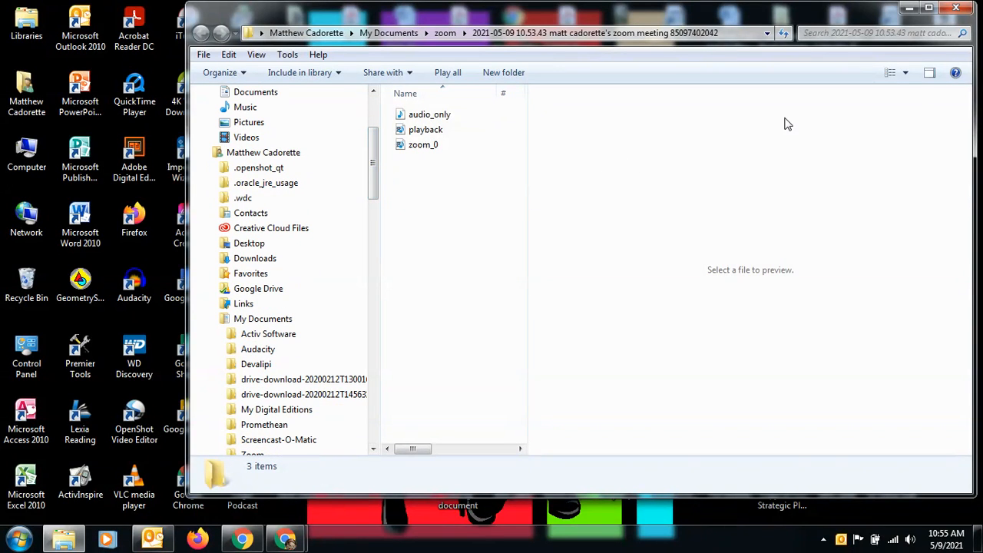
- Close the recording folder and bring back the Radio Show Logo document in a maximized browser window
{"action": "left_click", "coordinate": [952, 11]}
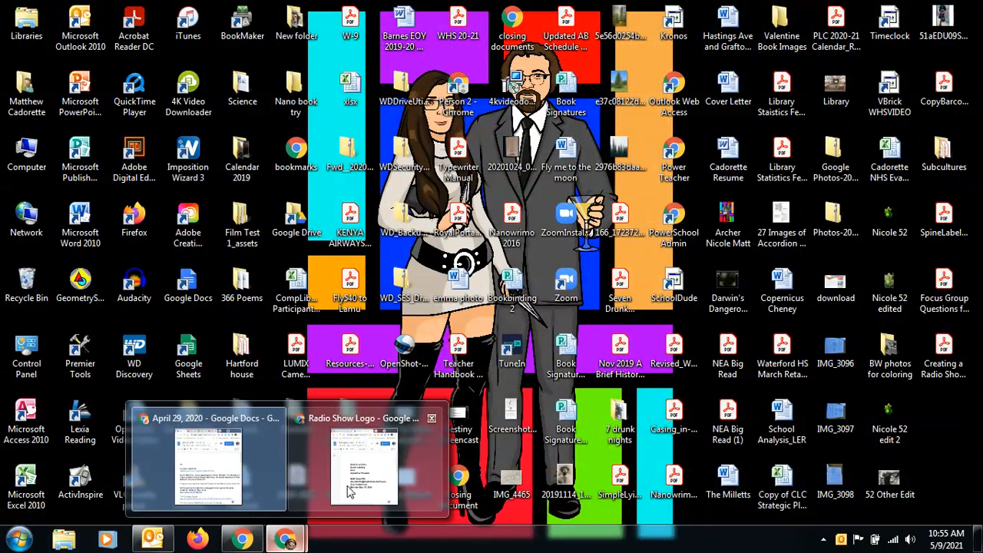
{"action": "left_click", "coordinate": [347, 487]}
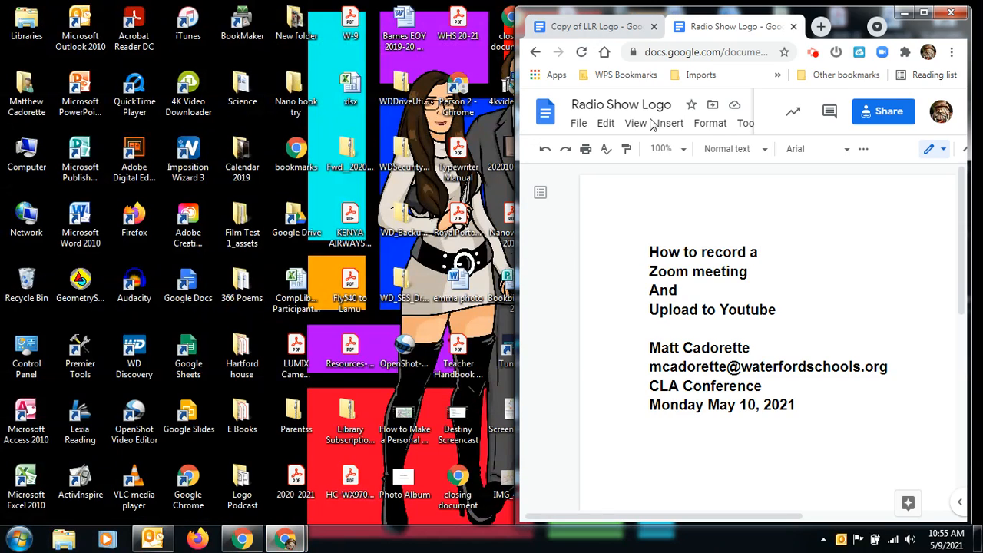
{"action": "left_click", "coordinate": [924, 13]}
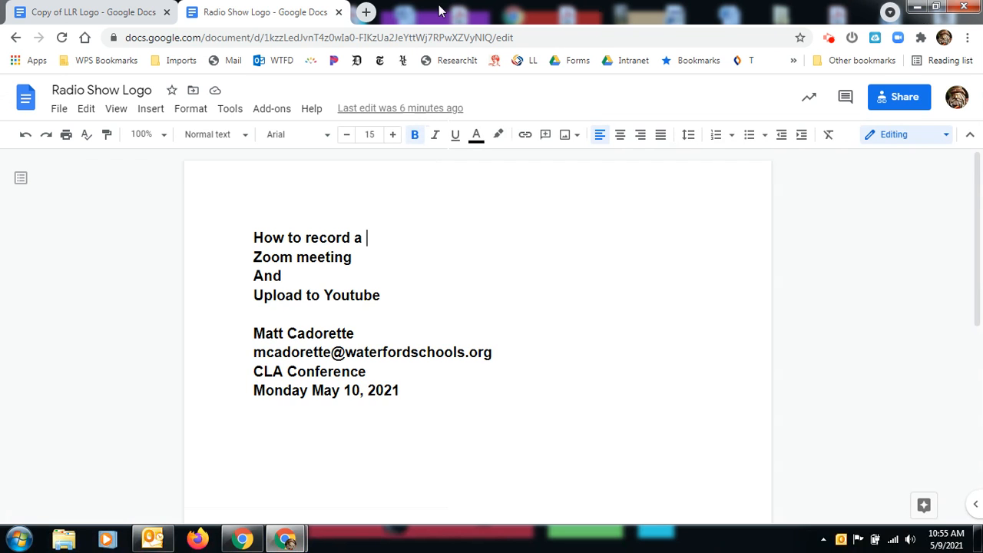
- Open YouTube in a new browser tab and start a video upload
{"action": "left_click", "coordinate": [366, 13]}
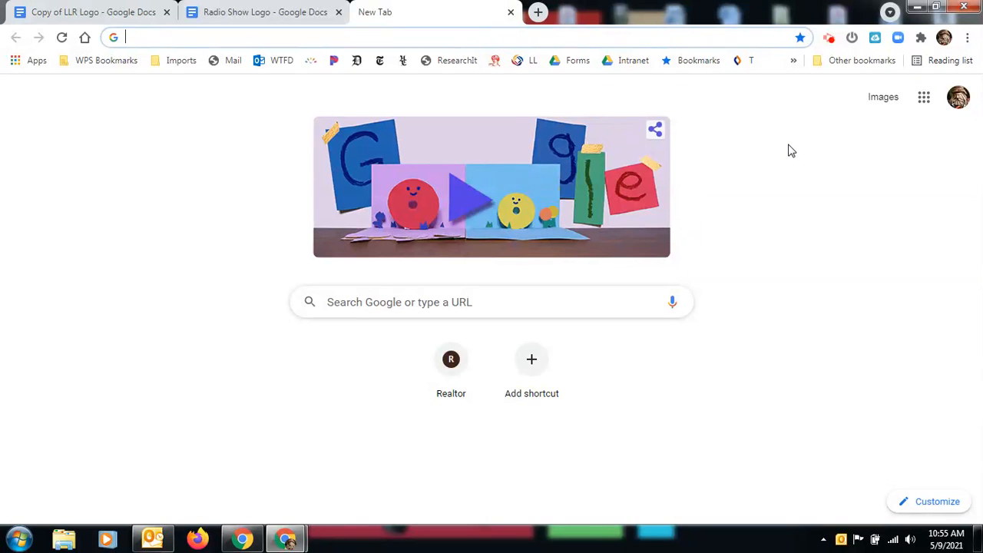
{"action": "left_click", "coordinate": [924, 98]}
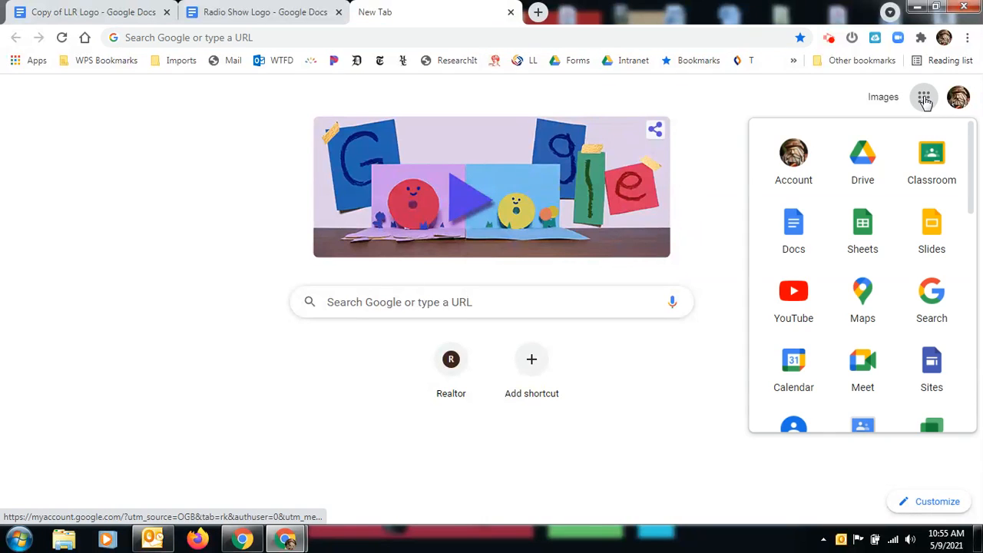
{"action": "left_click", "coordinate": [796, 290]}
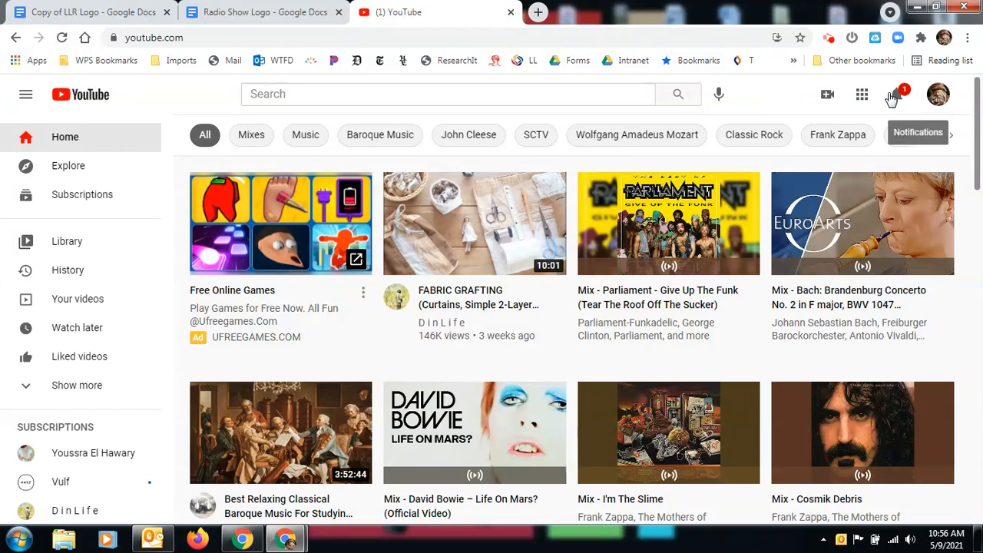
{"action": "left_click", "coordinate": [827, 97]}
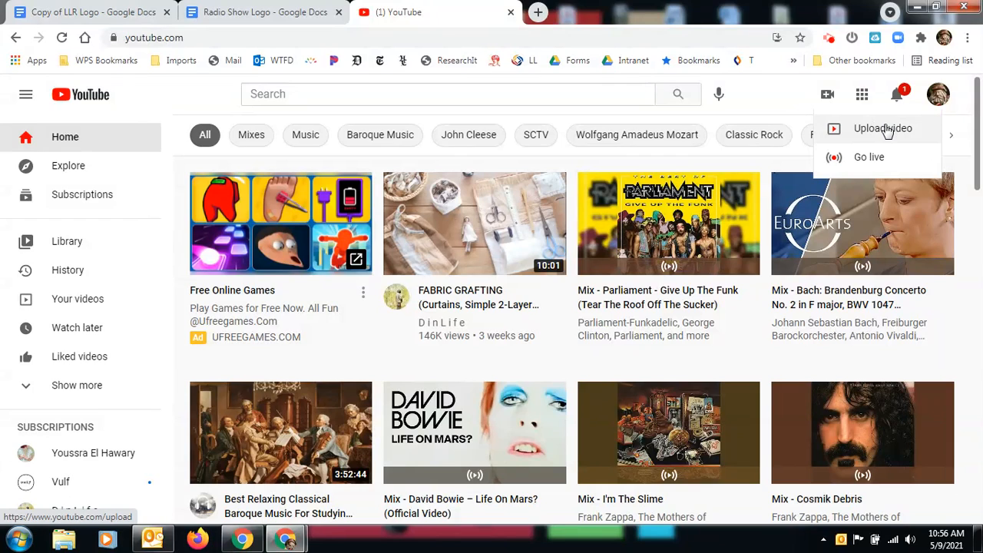
{"action": "left_click", "coordinate": [883, 129]}
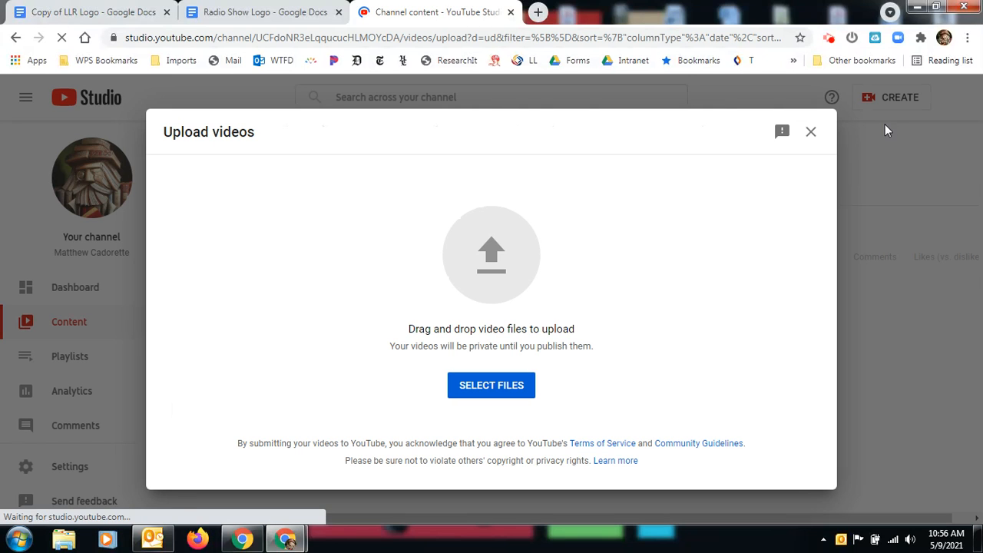
- Choose the zoom_0 MP4 video from the 2021-05-09 10.53.43 Zoom meeting folder as the file to upload
{"action": "left_click", "coordinate": [504, 388]}
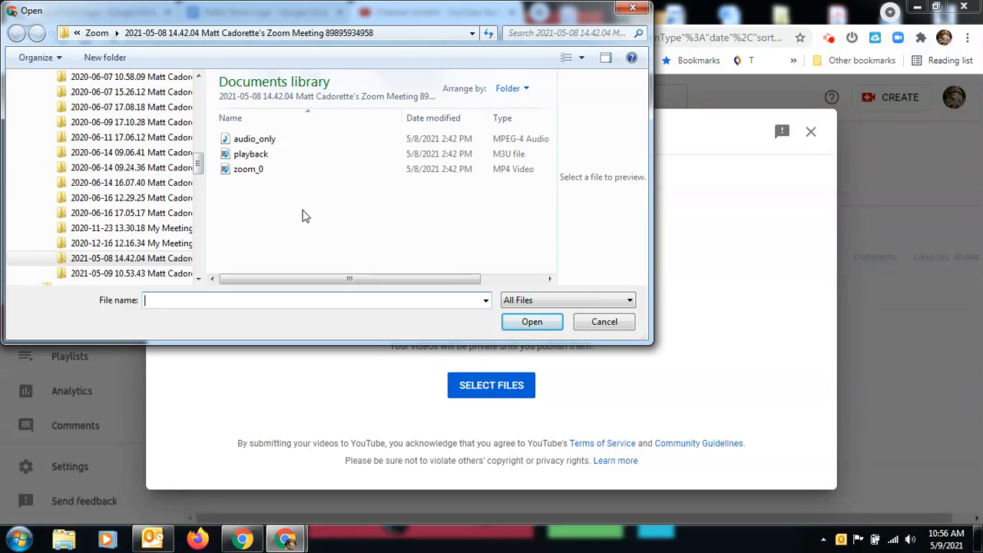
{"action": "left_click_drag", "start_coordinate": [198, 164], "coordinate": [198, 173]}
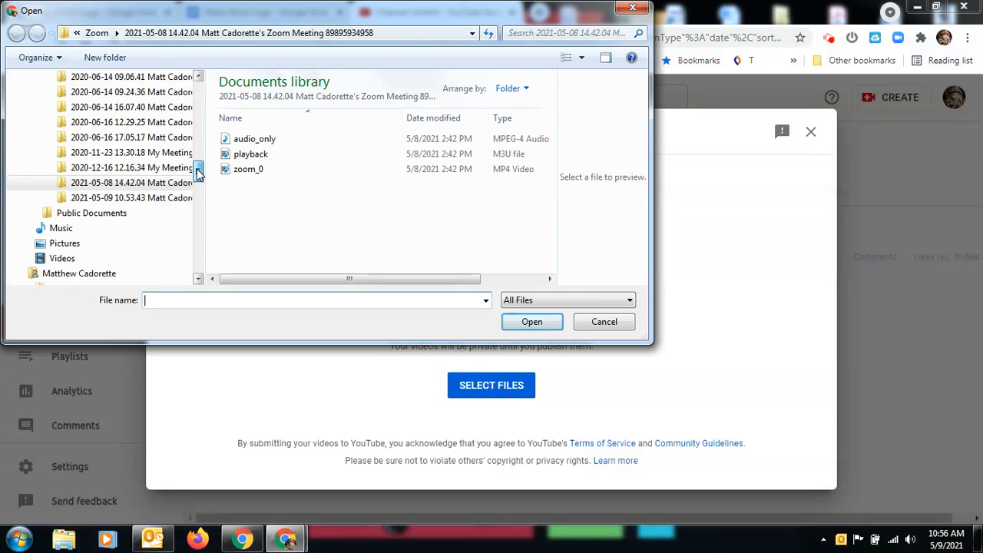
{"action": "left_click", "coordinate": [168, 201]}
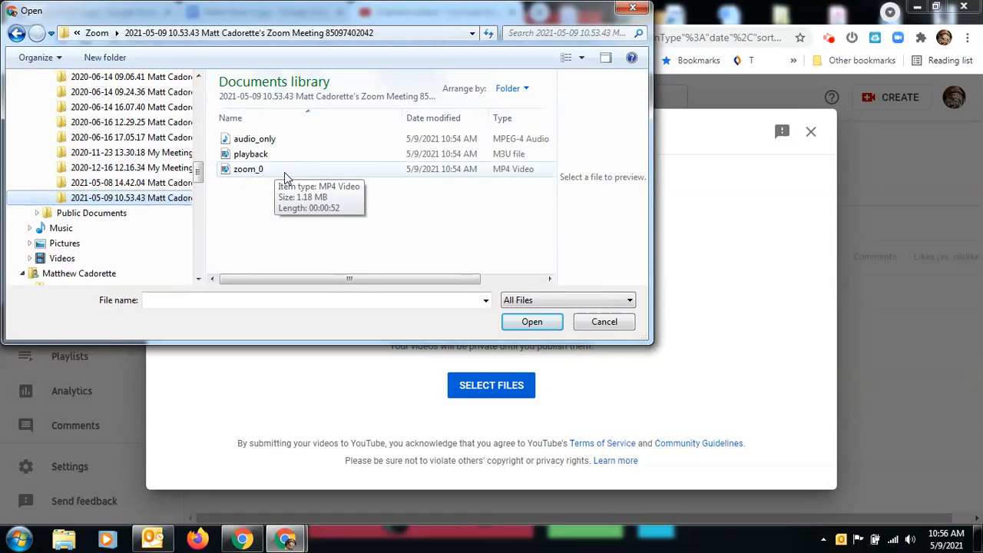
{"action": "left_click", "coordinate": [325, 176]}
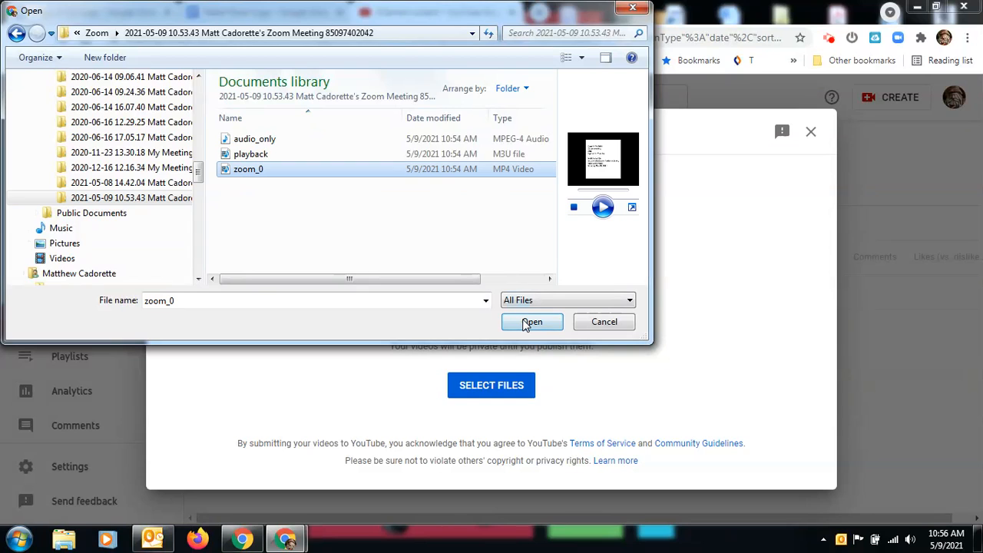
{"action": "left_click", "coordinate": [527, 323]}
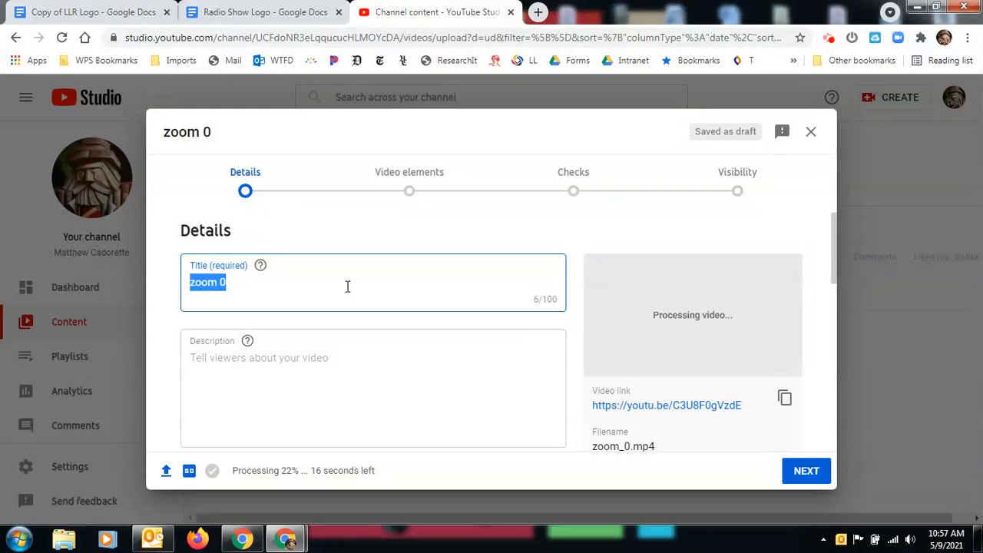
- Title the uploaded video "Test 1" and enter the description "CLA Conference 5/10/2021"
{"action": "type", "text": "Test"}
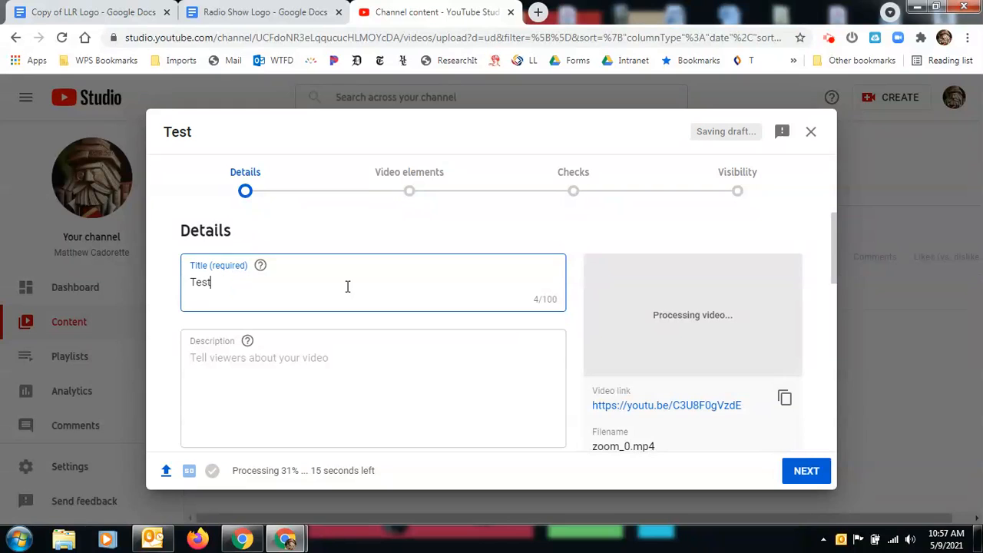
{"action": "type", "text": " 1 C"}
{"action": "key", "text": "BackSpace"}
{"action": "left_click", "coordinate": [216, 357]}
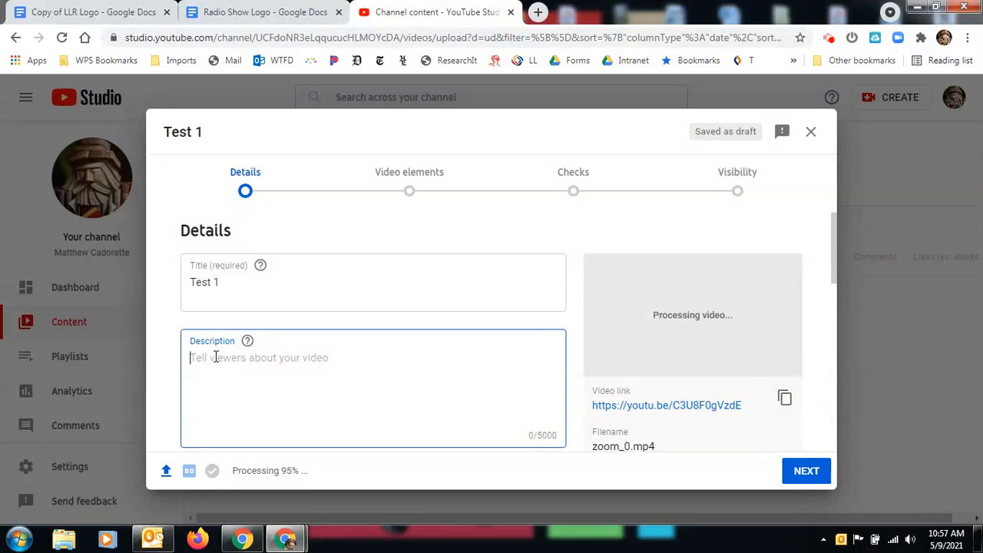
{"action": "type", "text": "C"}
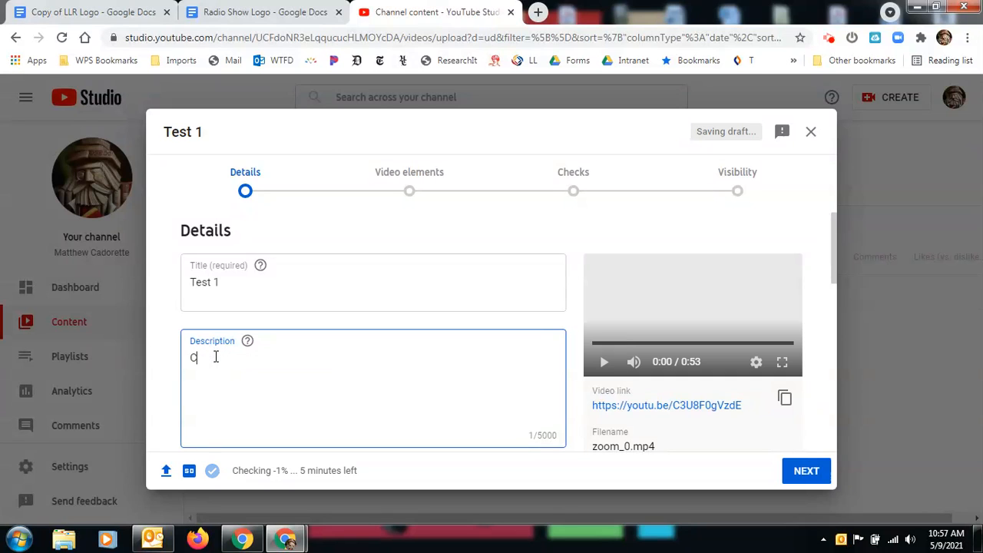
{"action": "type", "text": "lA Co"}
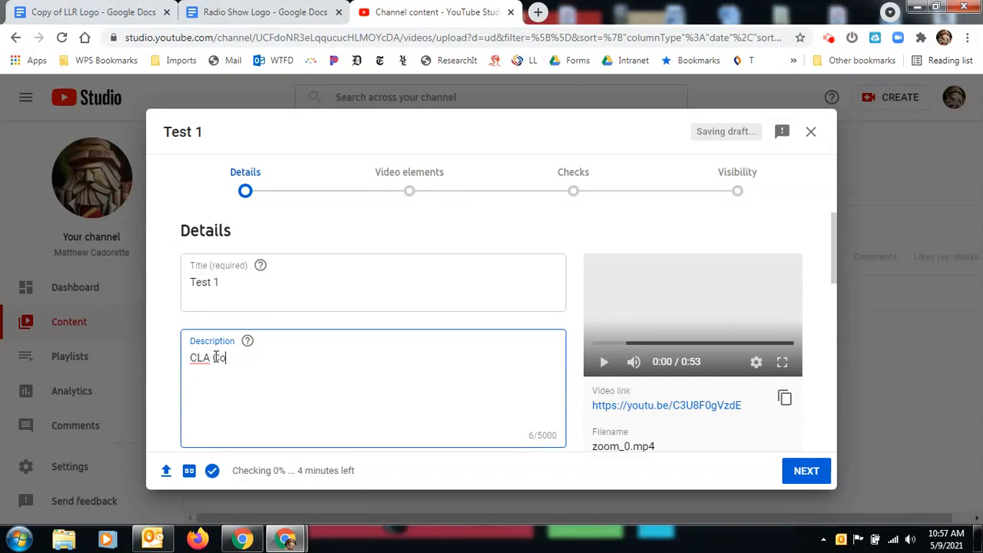
{"action": "type", "text": "nfere"}
{"action": "type", "text": "nce 5/10/2021"}
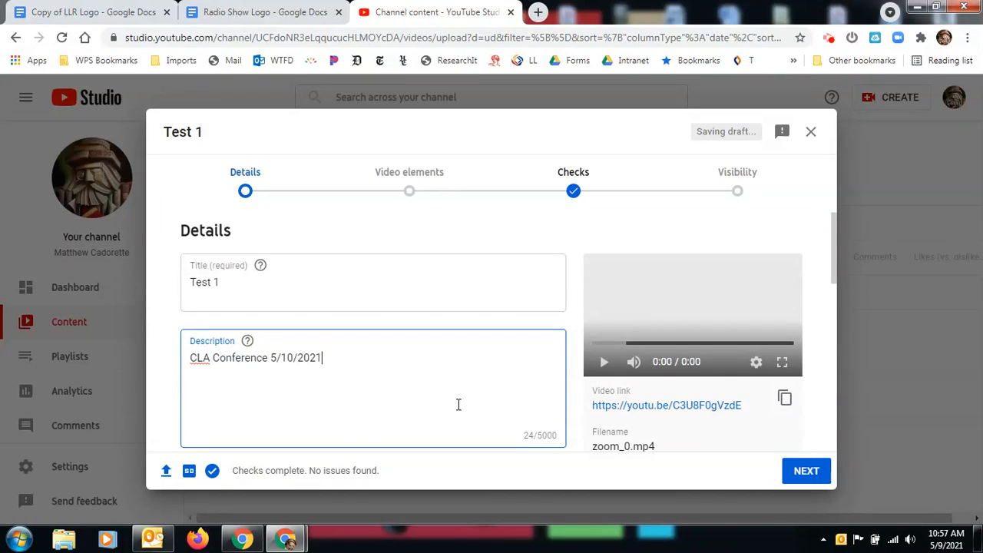
- Mark the video as not made for kids and advance past the video elements and checks to the visibility settings
{"action": "left_click", "coordinate": [806, 472]}
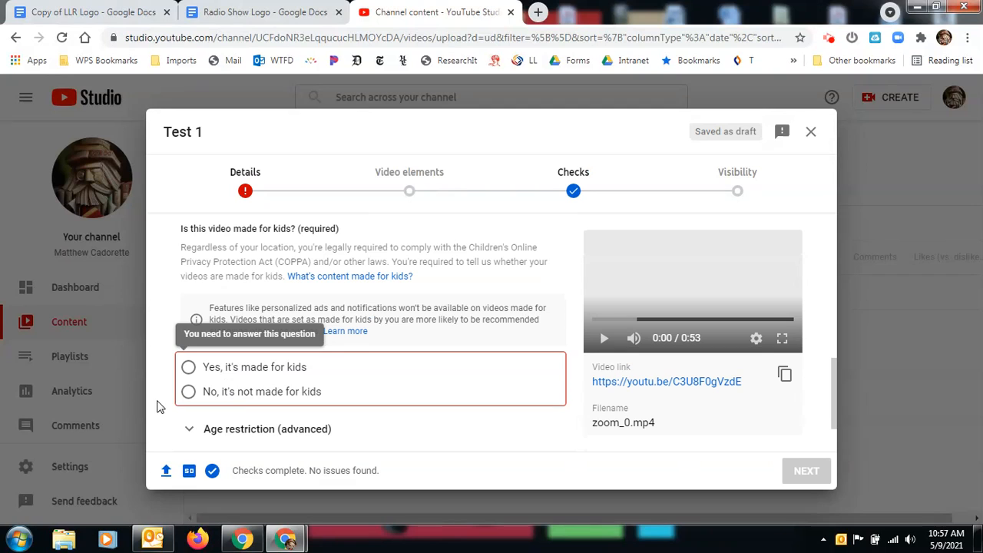
{"action": "left_click", "coordinate": [189, 394]}
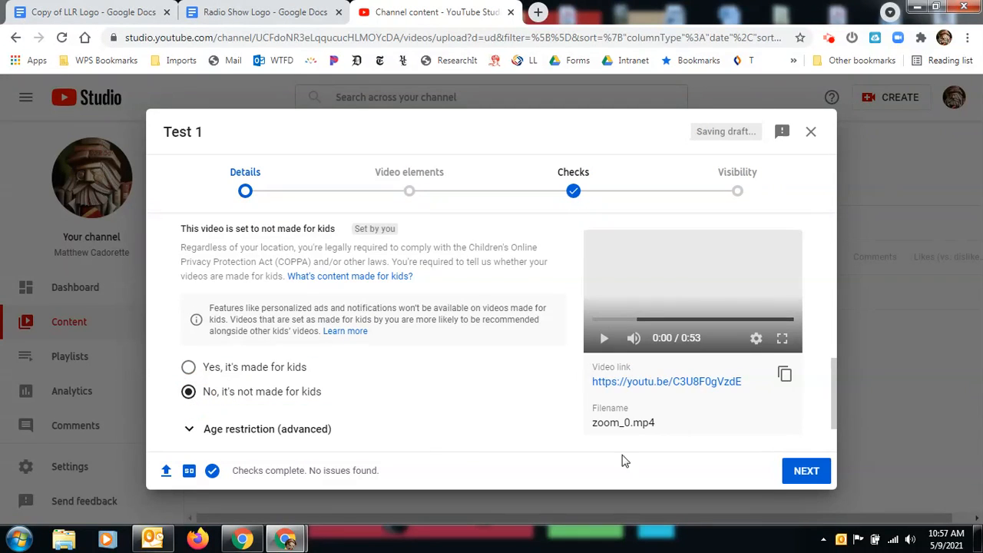
{"action": "left_click", "coordinate": [804, 473]}
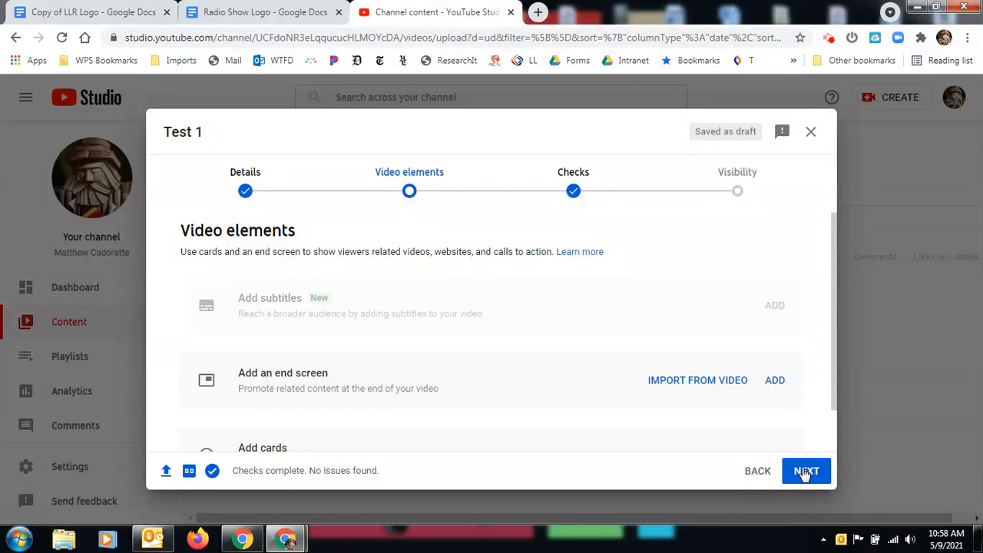
{"action": "left_click", "coordinate": [804, 474]}
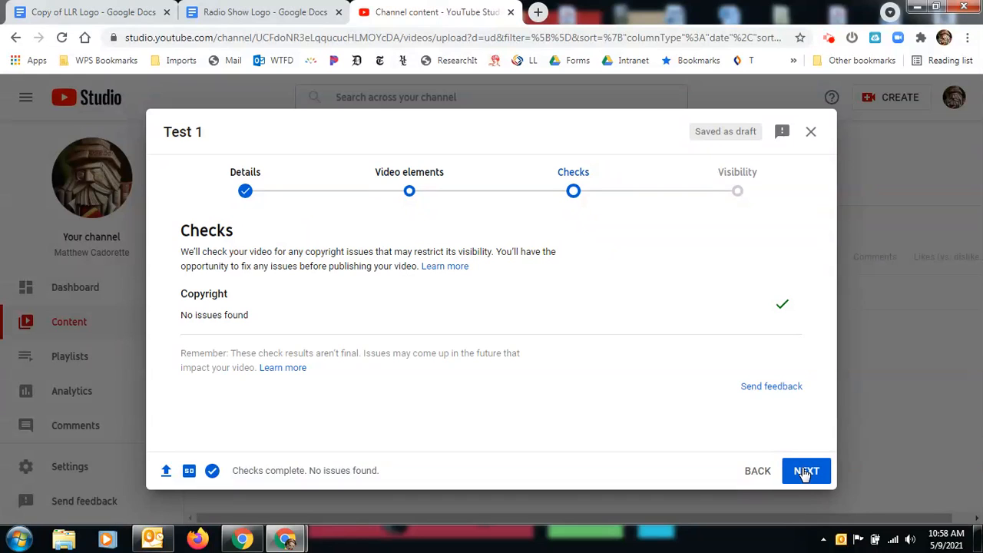
{"action": "left_click", "coordinate": [804, 474]}
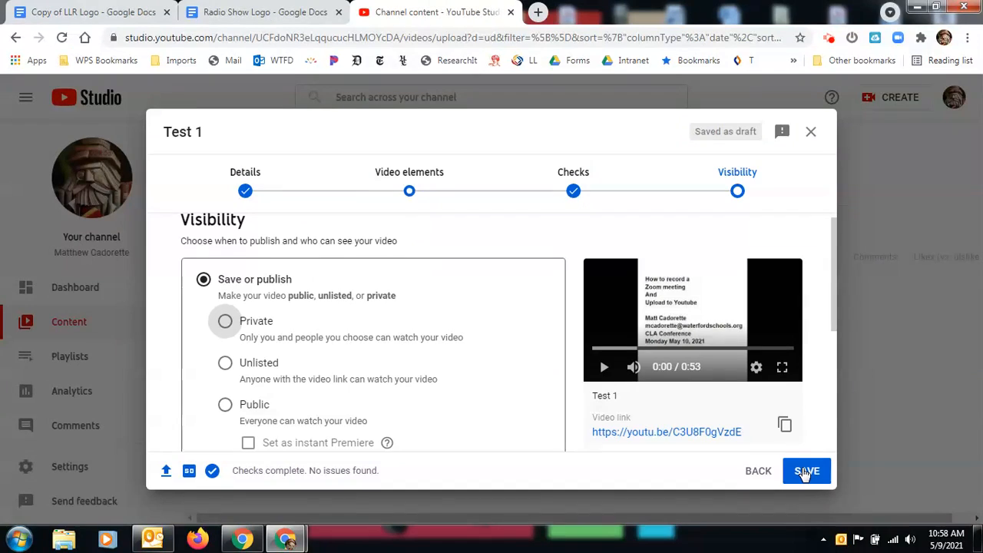
- Set the video's visibility to Public, publish it and close the sharing dialog
{"action": "left_click", "coordinate": [225, 407]}
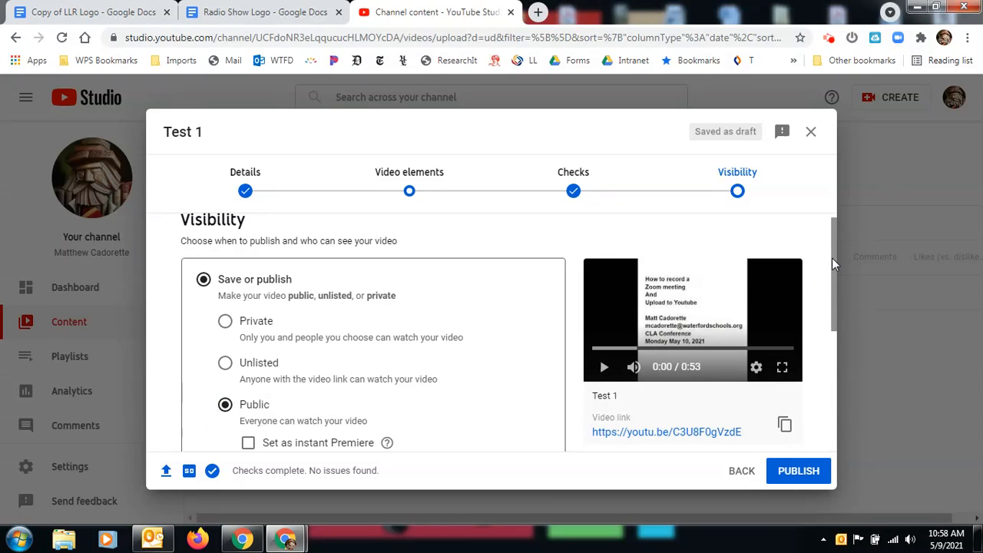
{"action": "left_click_drag", "start_coordinate": [832, 257], "coordinate": [836, 313]}
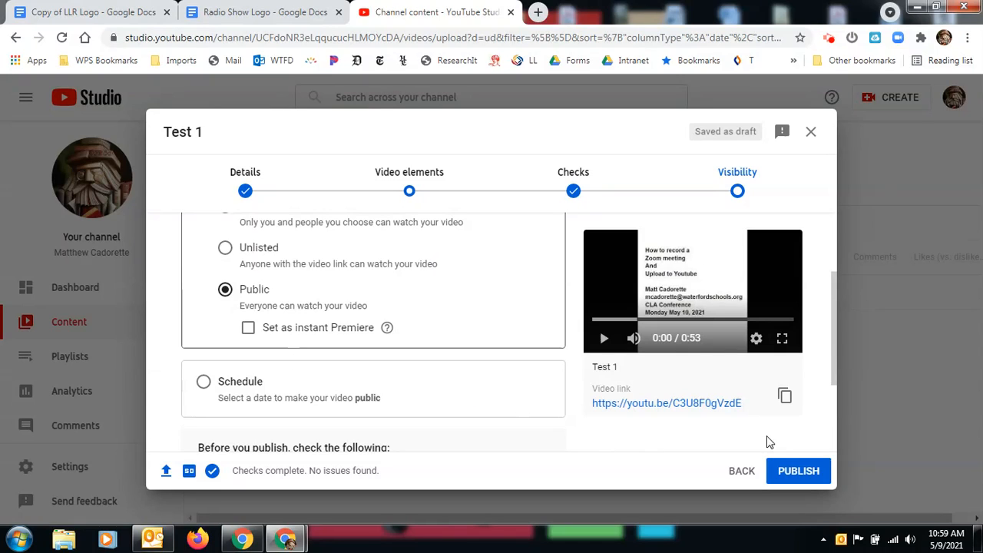
{"action": "left_click", "coordinate": [800, 472]}
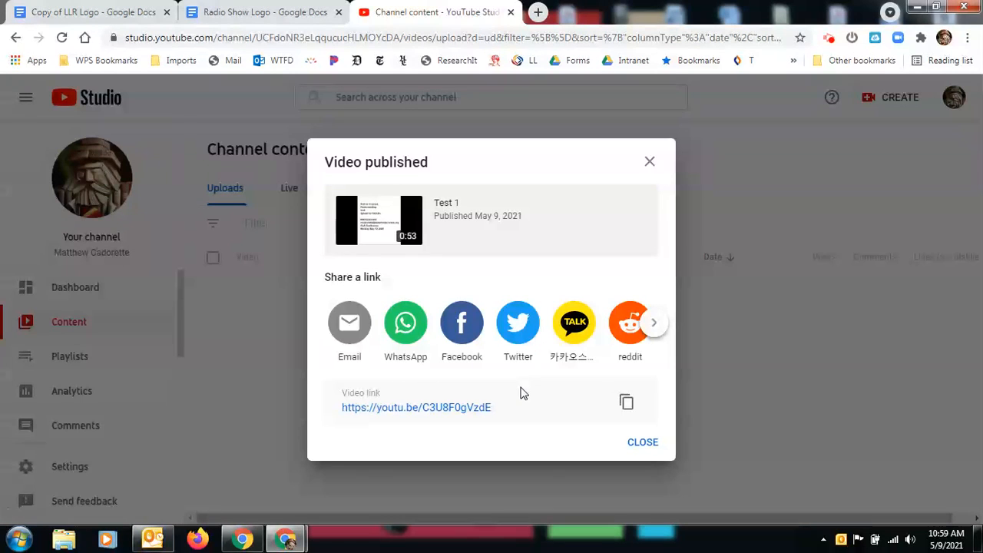
{"action": "left_click", "coordinate": [642, 443]}
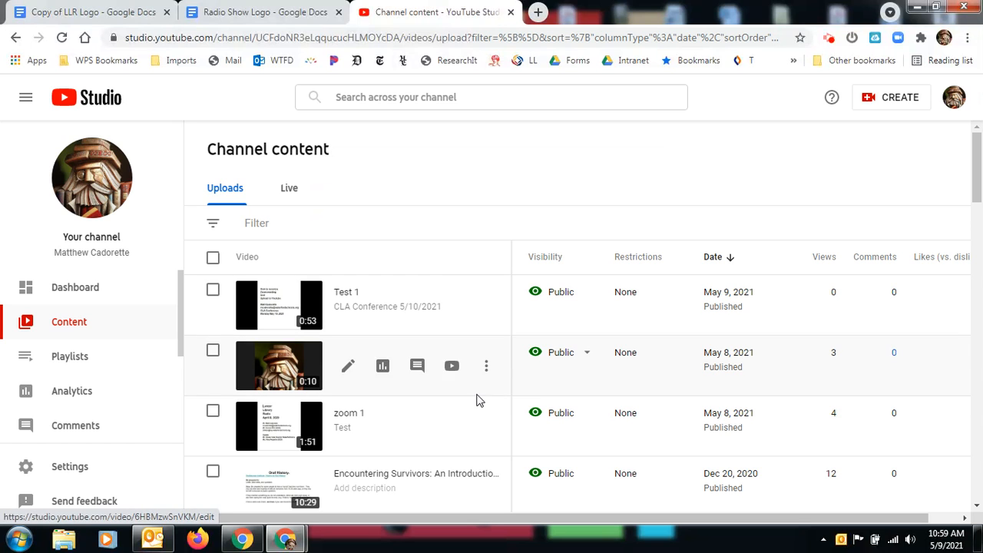
- Open the Test 1 video's details from the channel uploads, view it on YouTube and mute the playback
{"action": "mouse_move", "coordinate": [978, 165]}
{"action": "left_mouse_down"}
{"action": "mouse_move", "coordinate": [980, 254]}
{"action": "mouse_move", "coordinate": [979, 153]}
{"action": "left_mouse_up"}
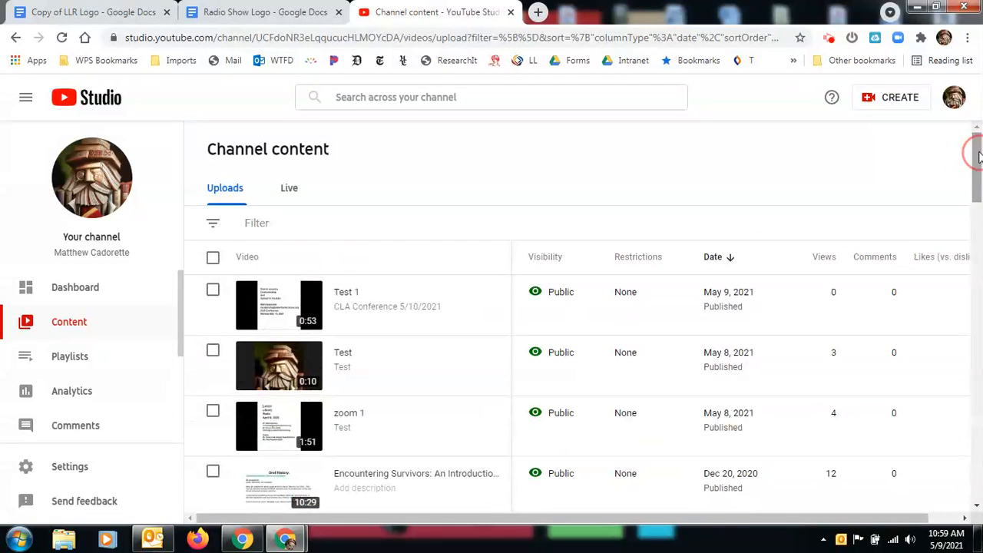
{"action": "left_click", "coordinate": [272, 311]}
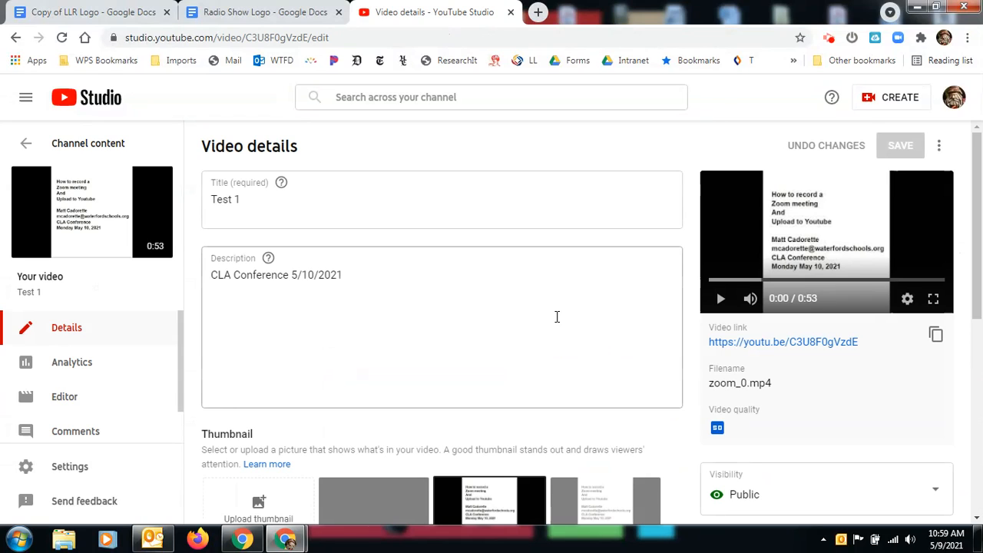
{"action": "mouse_move", "coordinate": [153, 244]}
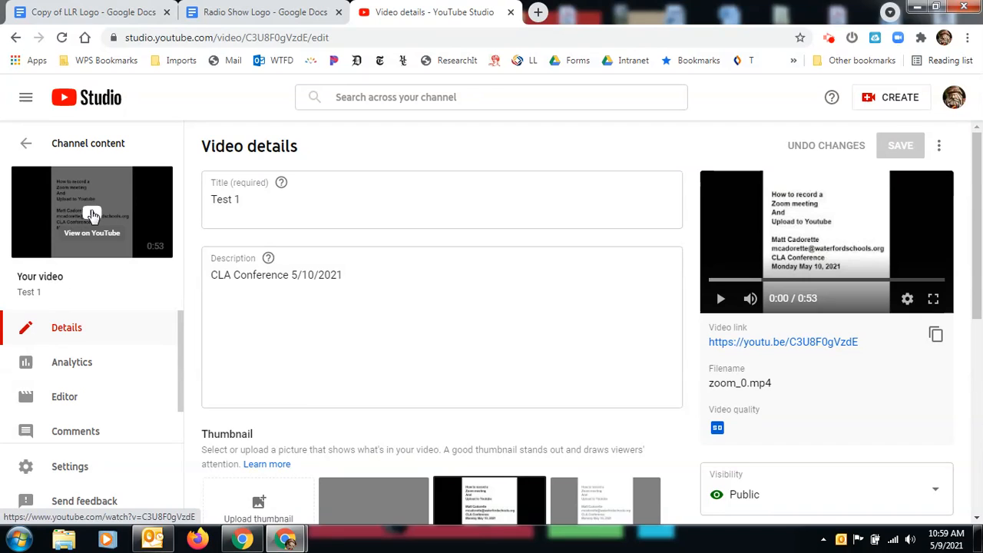
{"action": "left_click", "coordinate": [93, 215]}
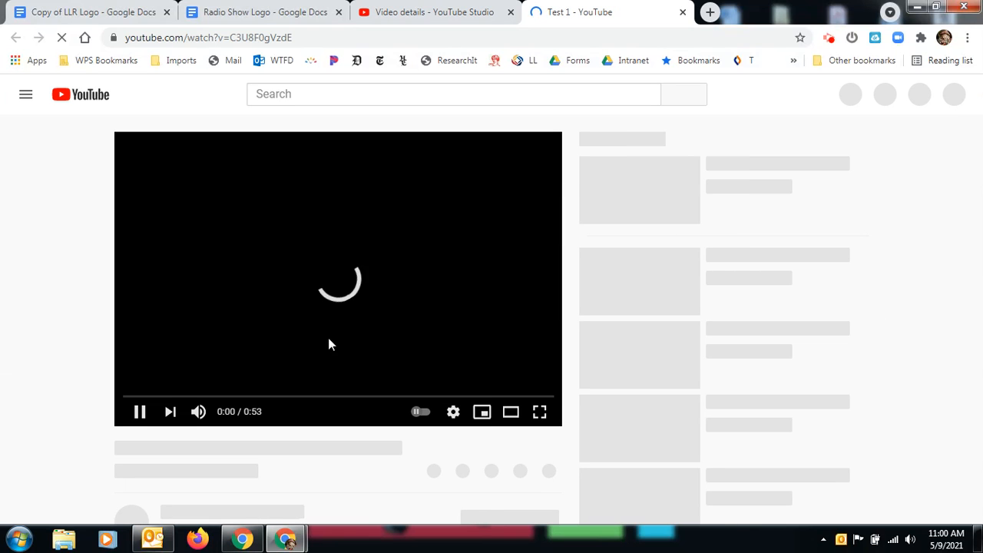
{"action": "left_click", "coordinate": [193, 412]}
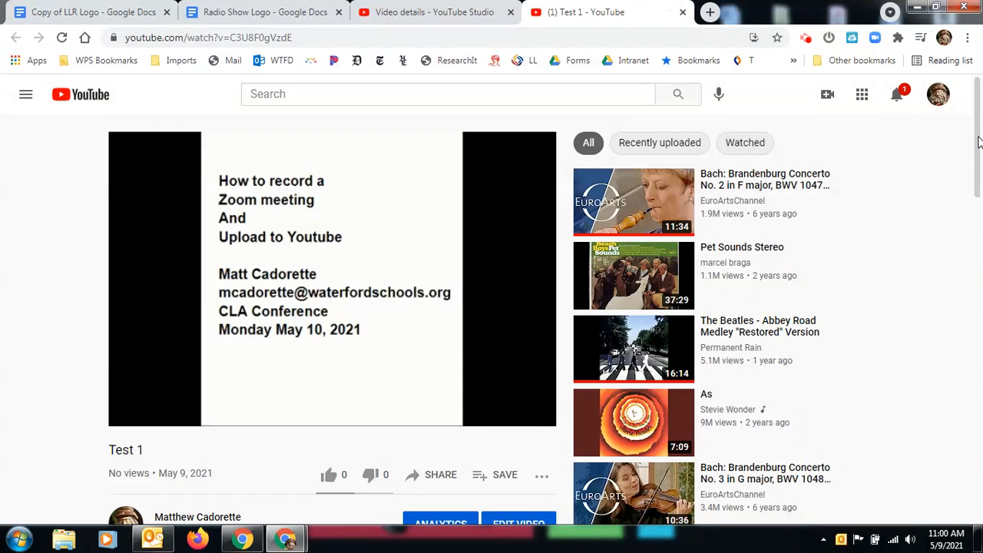
- View the sharing options and link for the Test 1 video, then close them
{"action": "left_click", "coordinate": [978, 142]}
{"action": "left_click_drag", "start_coordinate": [978, 142], "coordinate": [980, 176]}
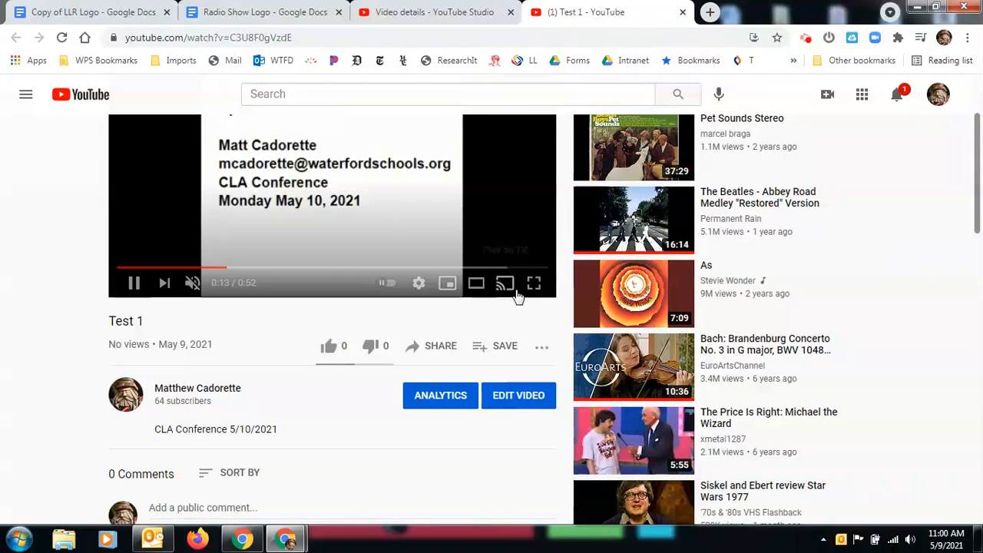
{"action": "left_click", "coordinate": [440, 350]}
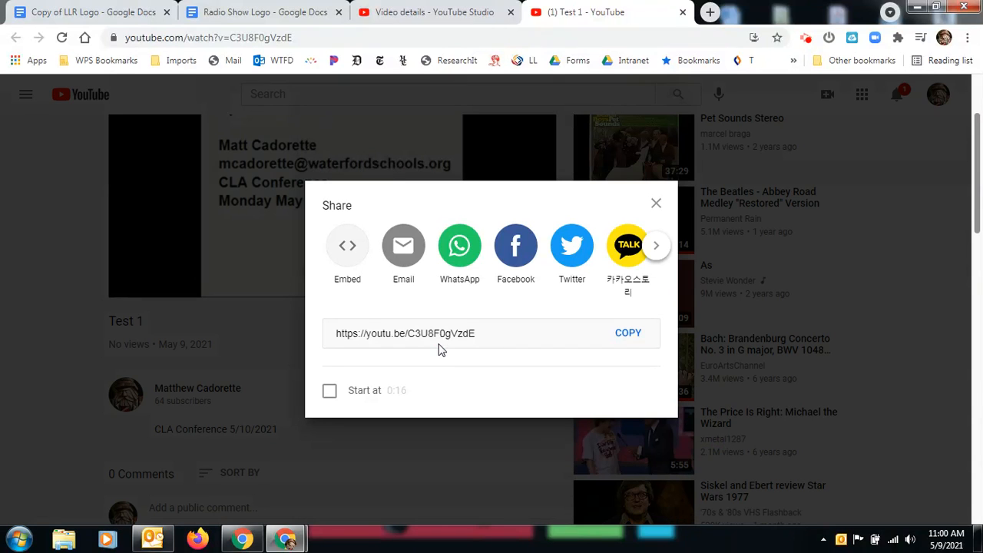
{"action": "left_click", "coordinate": [657, 203]}
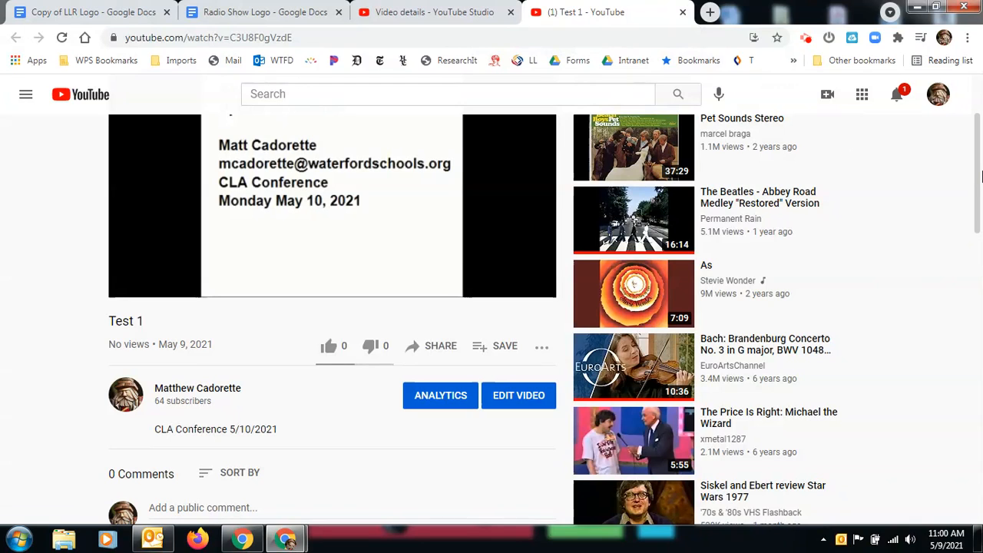
{"action": "scroll", "coordinate": [980, 137], "scroll_direction": "up", "scroll_amount": 2}
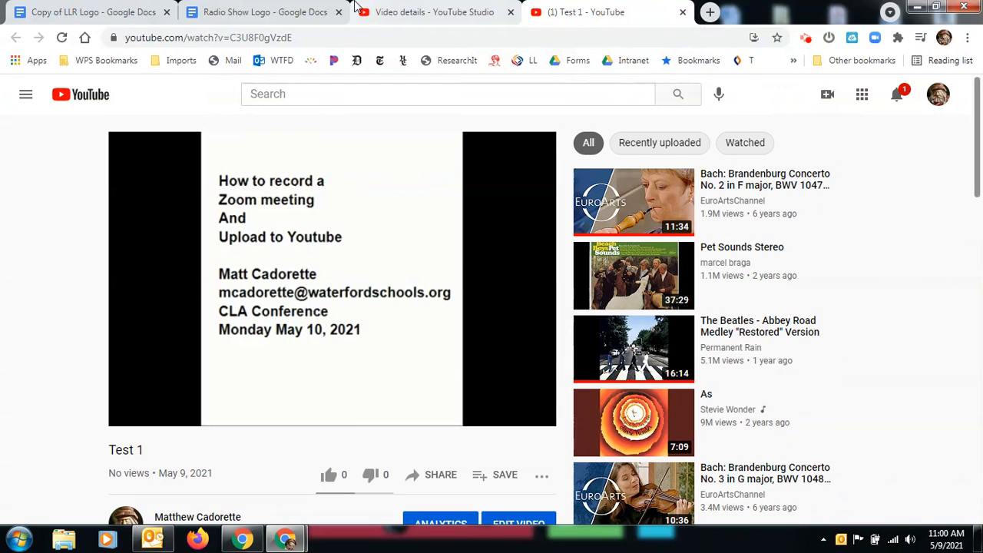
- Return to the Radio Show Logo document, view the April 29, 2020 document in the other browser window and minimize that window
{"action": "left_click", "coordinate": [300, 13]}
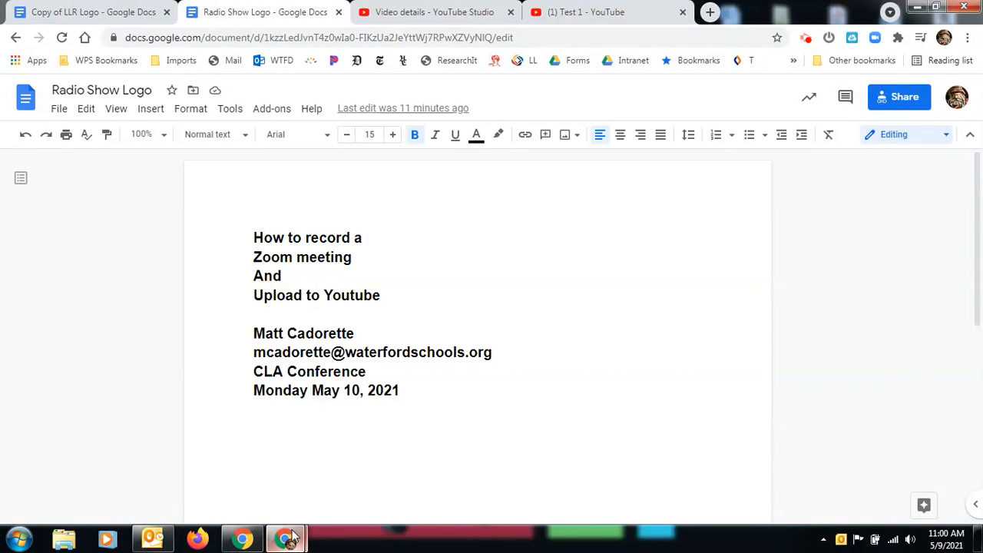
{"action": "mouse_move", "coordinate": [295, 539]}
{"action": "left_click", "coordinate": [236, 469]}
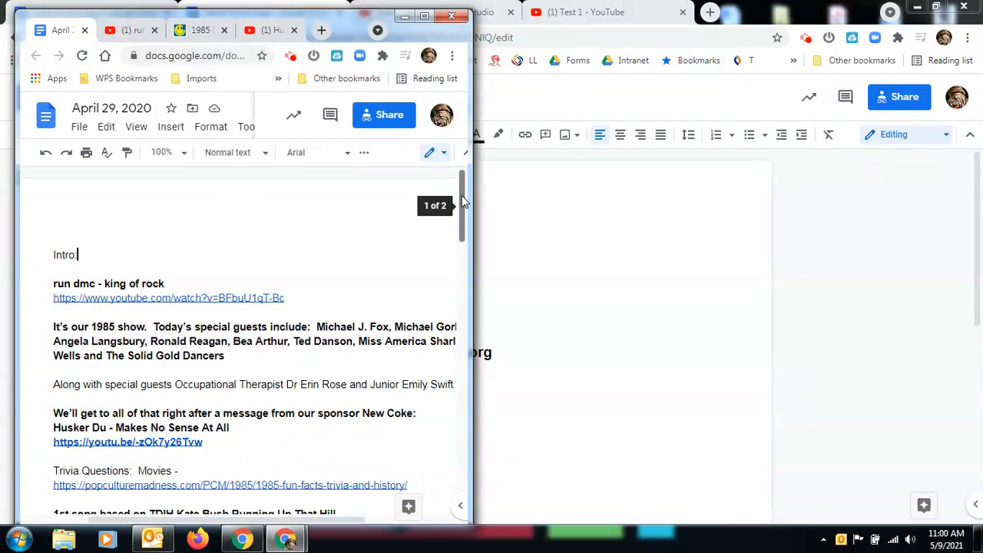
{"action": "mouse_move", "coordinate": [463, 201]}
{"action": "left_mouse_down"}
{"action": "mouse_move", "coordinate": [463, 249]}
{"action": "mouse_move", "coordinate": [461, 192]}
{"action": "left_mouse_up"}
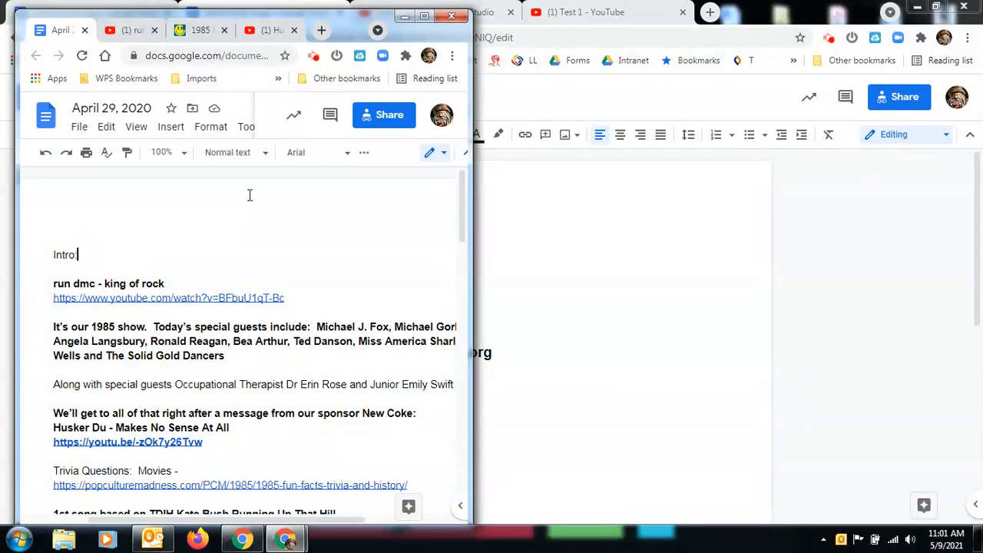
{"action": "left_click", "coordinate": [404, 15]}
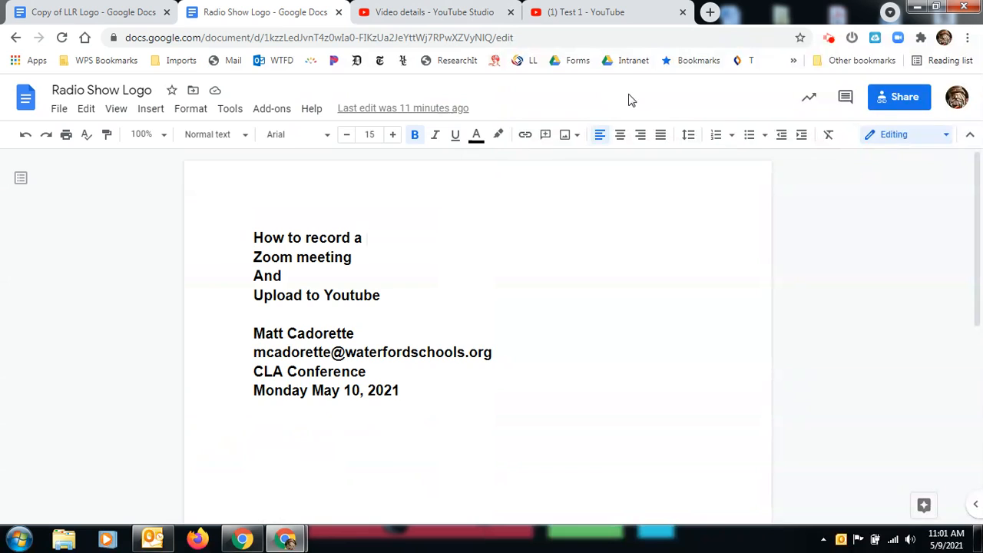
- Open the controls of the running desktop recording
{"action": "left_click", "coordinate": [829, 40]}
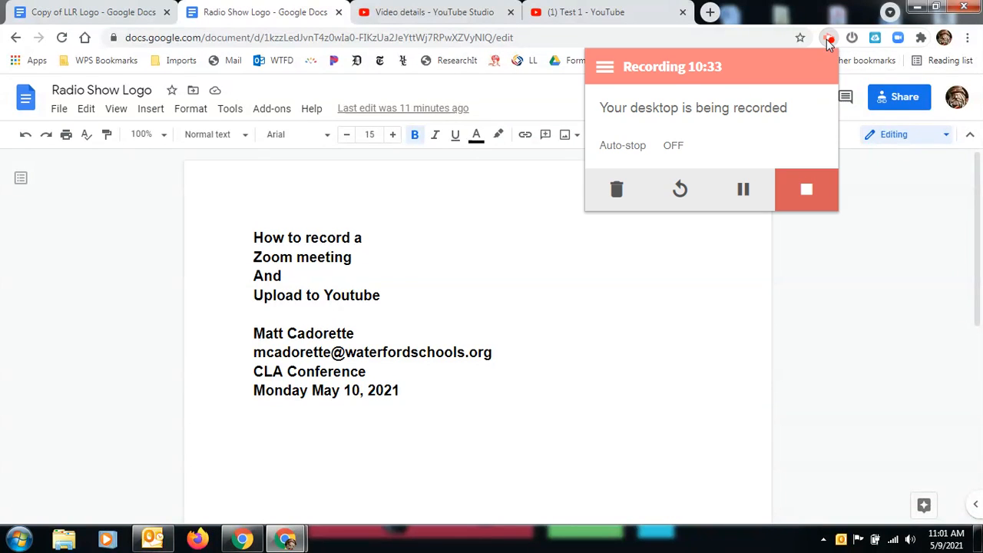